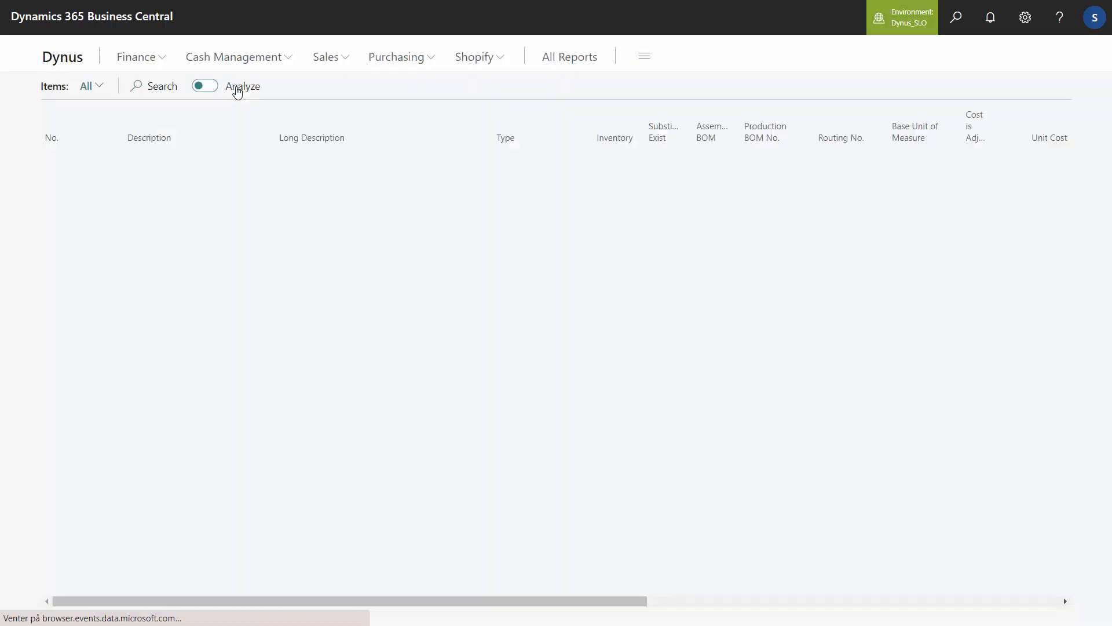
# Step: Search for "information code lis" and open the Information Code List page
pyautogui.moveTo(321, 139)
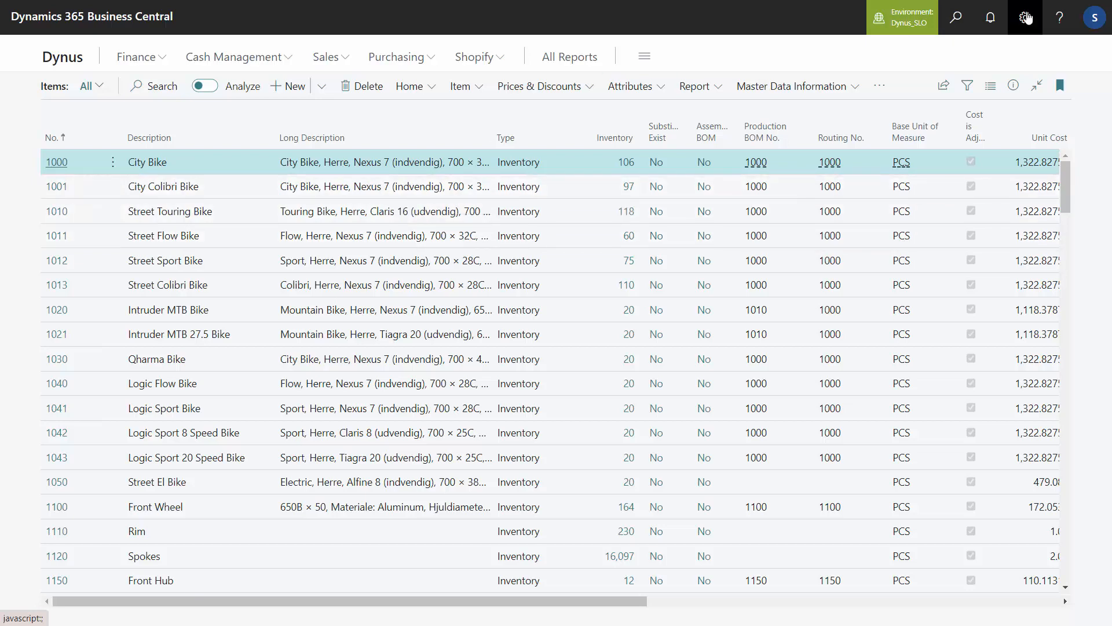
pyautogui.click(946, 23)
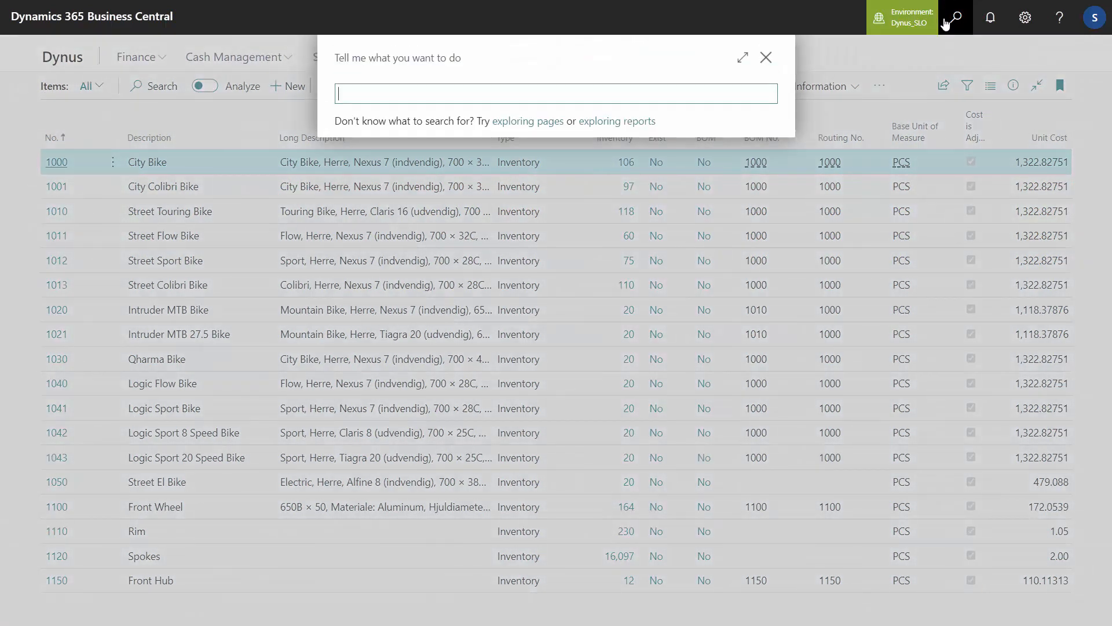
pyautogui.write('information')
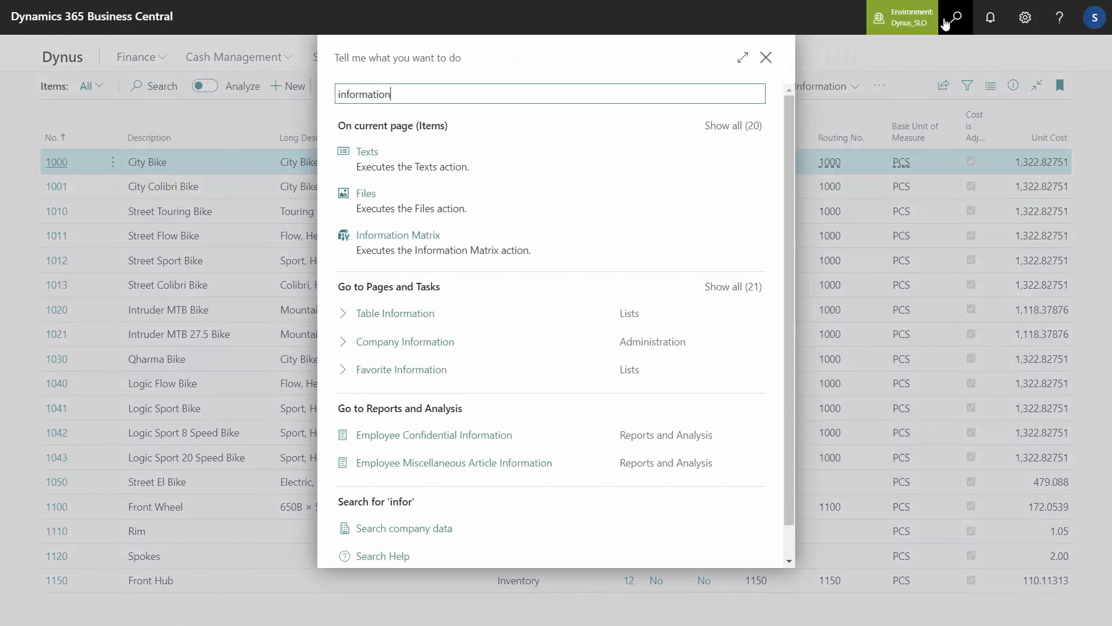
pyautogui.write(' code li')
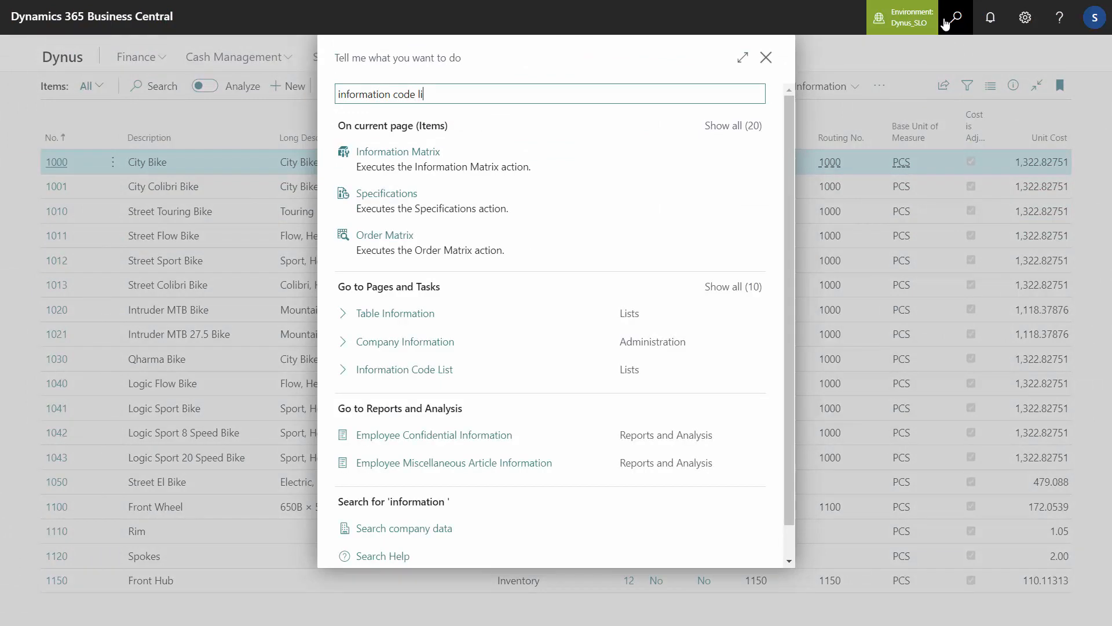
pyautogui.write('s')
pyautogui.click(430, 154)
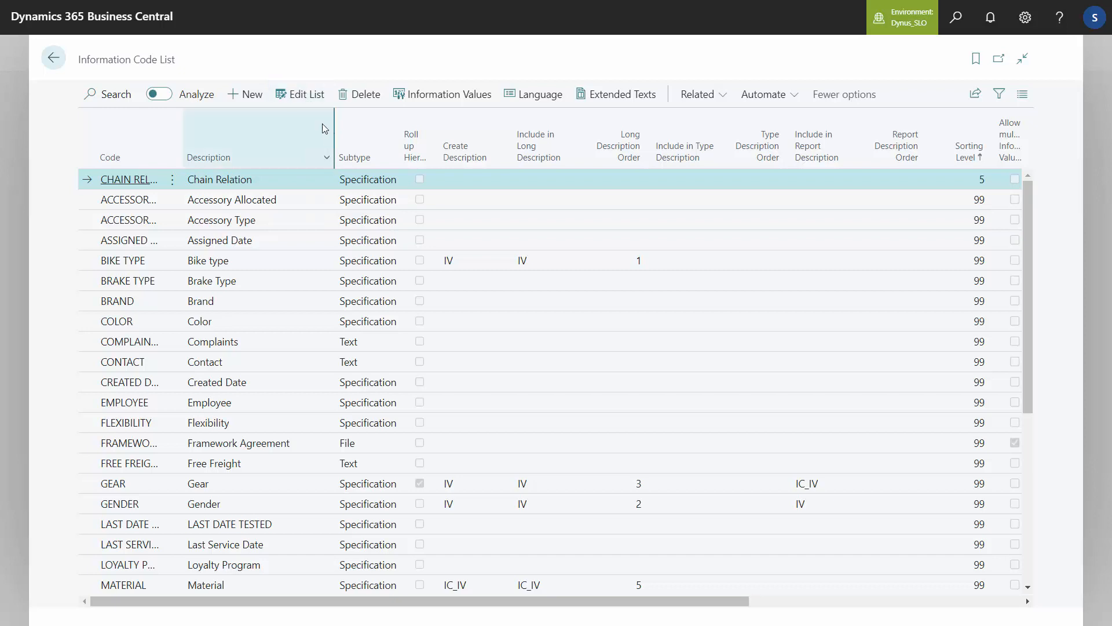
# Step: Make the Information Code List editable and view the available subtype options for the Assigned Date code
pyautogui.click(314, 100)
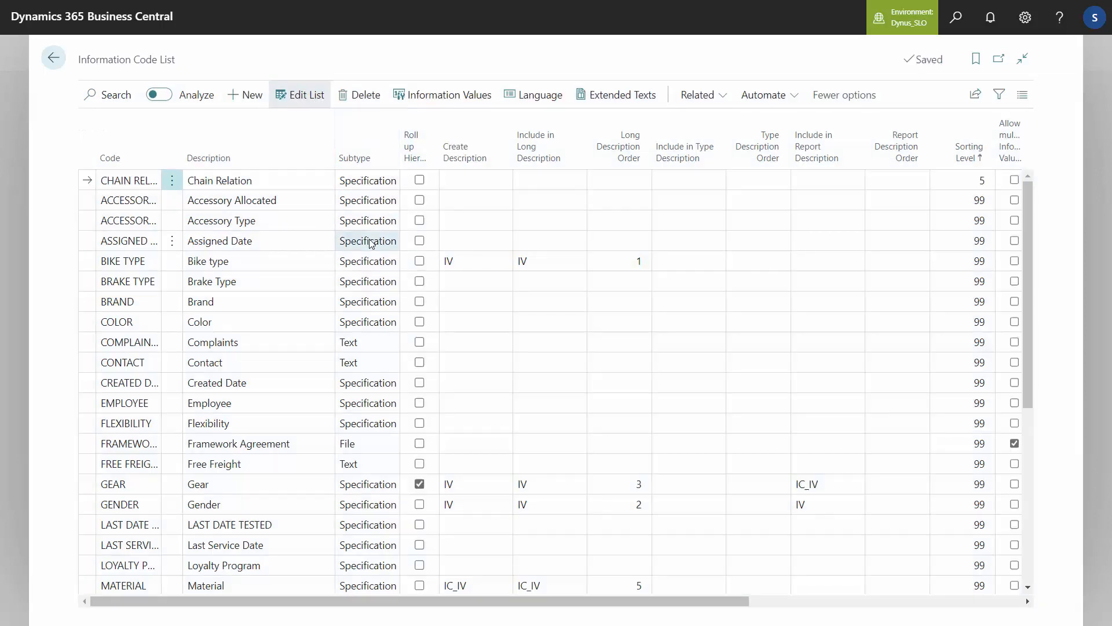
pyautogui.click(393, 243)
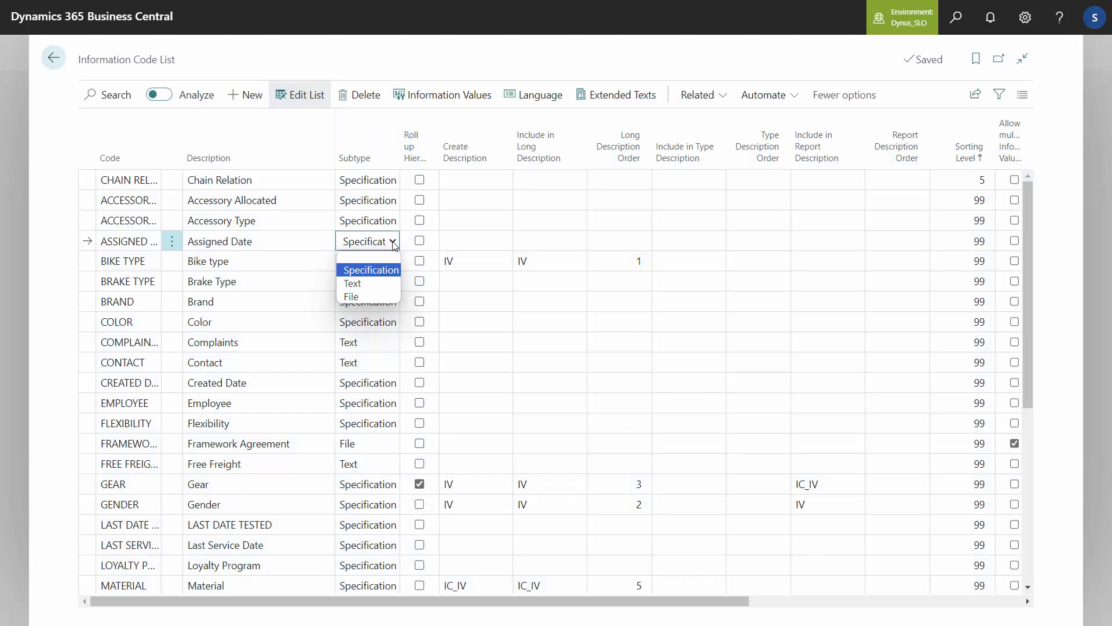
pyautogui.click(392, 243)
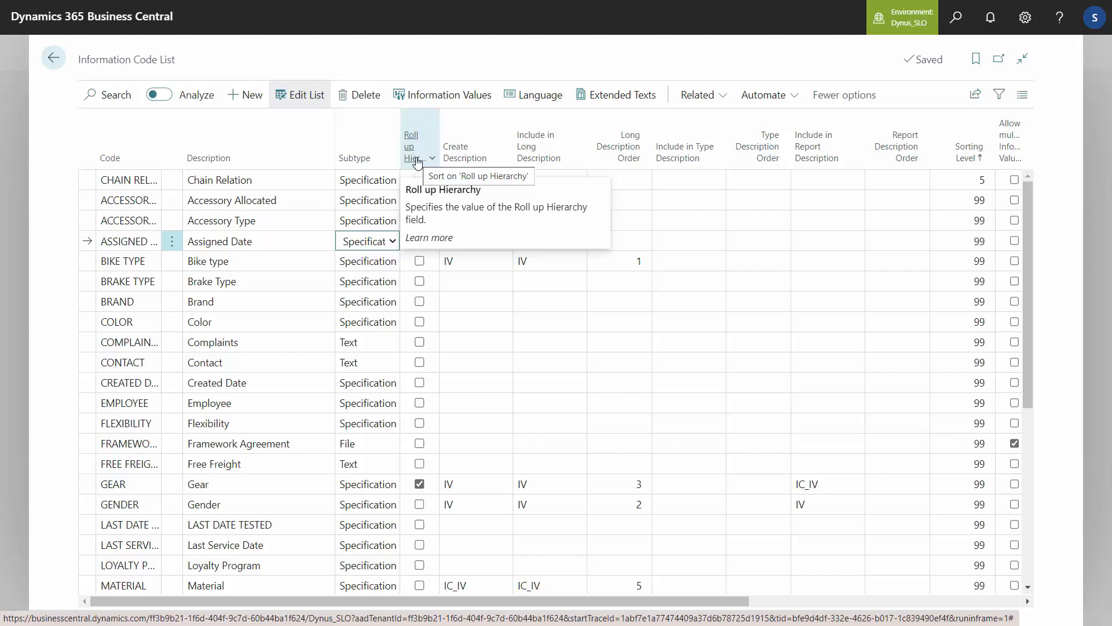
# Step: Look up the description setup codes available for Bike type's Include in Long Description field, leaving the setup without choosing one
pyautogui.click(278, 487)
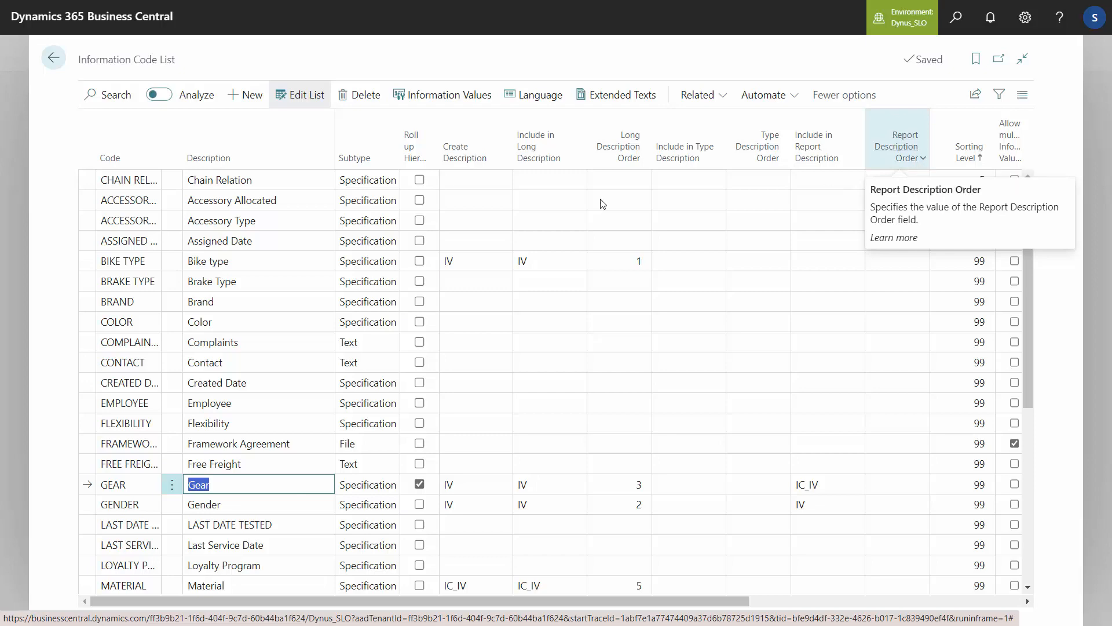
pyautogui.click(572, 265)
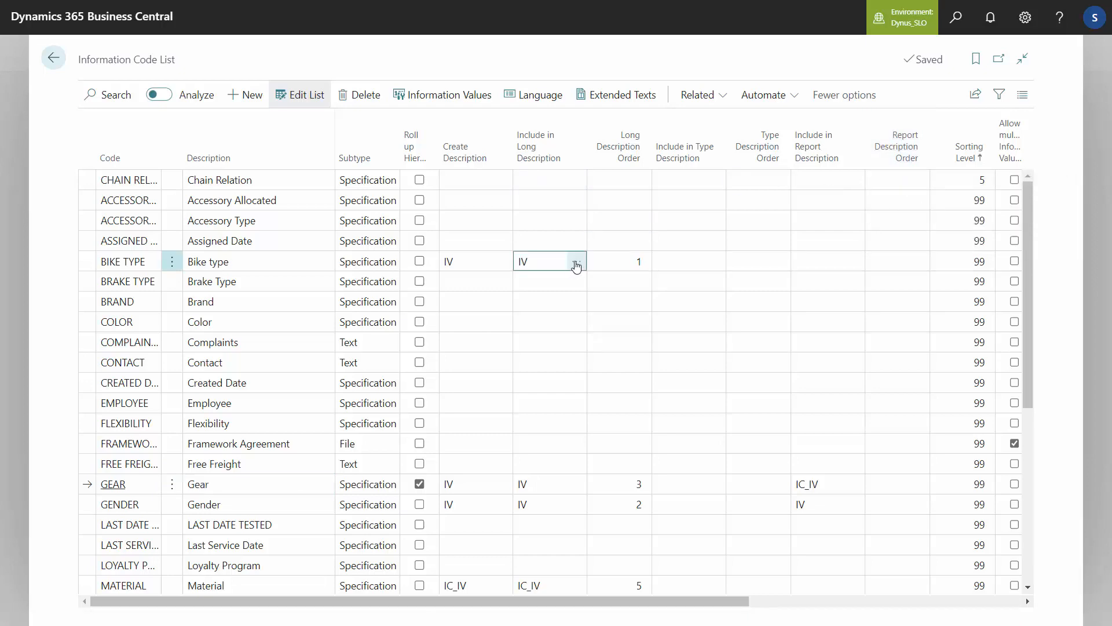
pyautogui.click(574, 267)
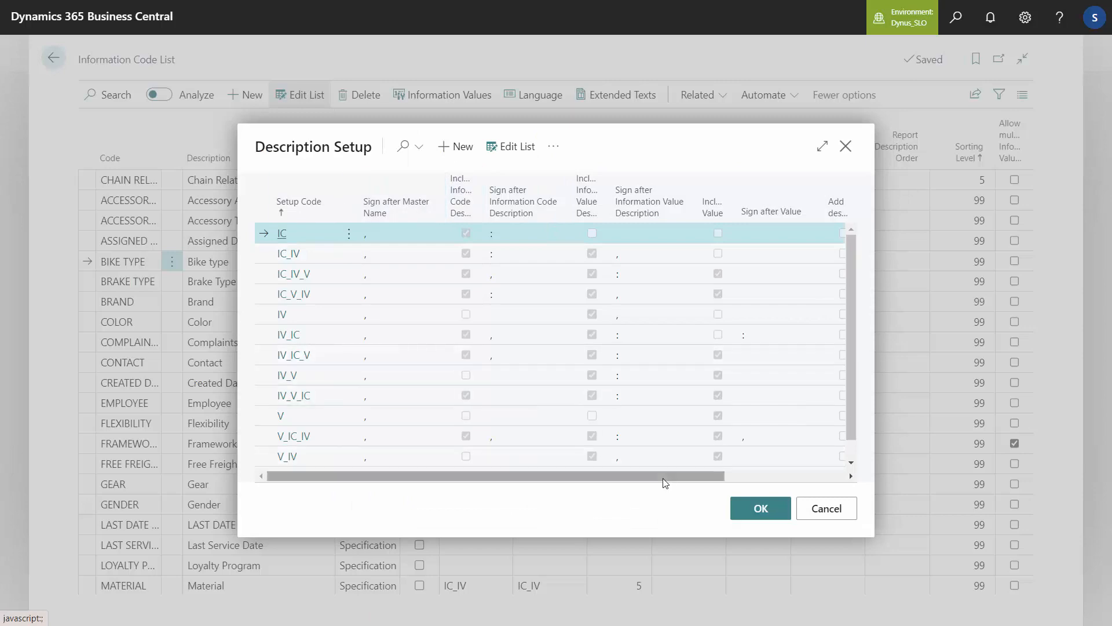
pyautogui.click(828, 510)
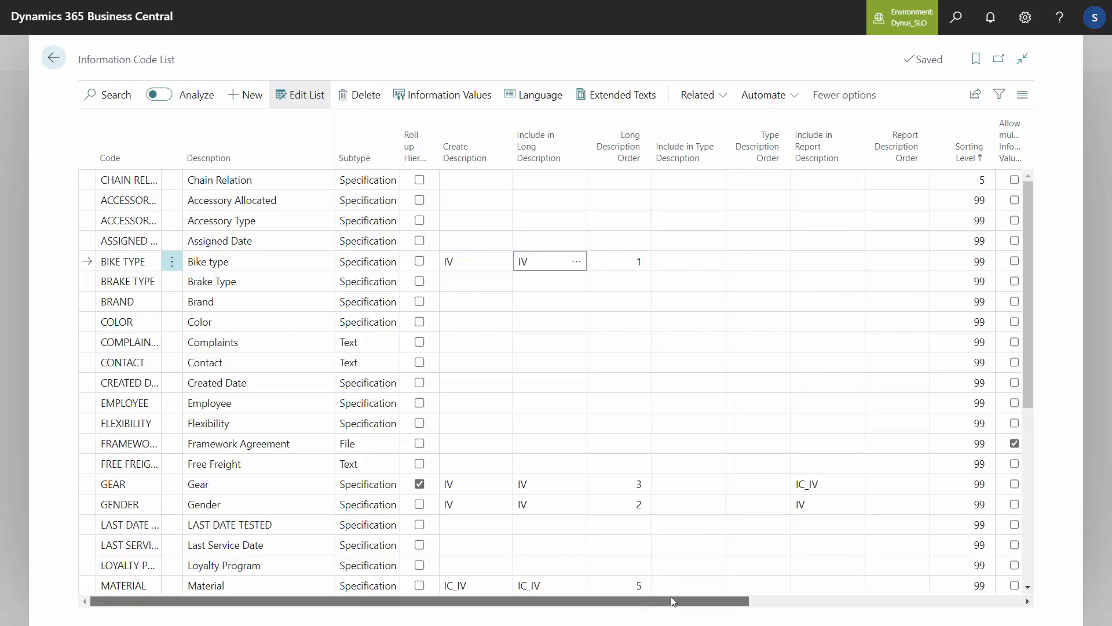
# Step: Examine the sorting levels and the setting that allows multiple information values across the whole information code list
pyautogui.moveTo(679, 602); pyautogui.dragTo(952, 596)
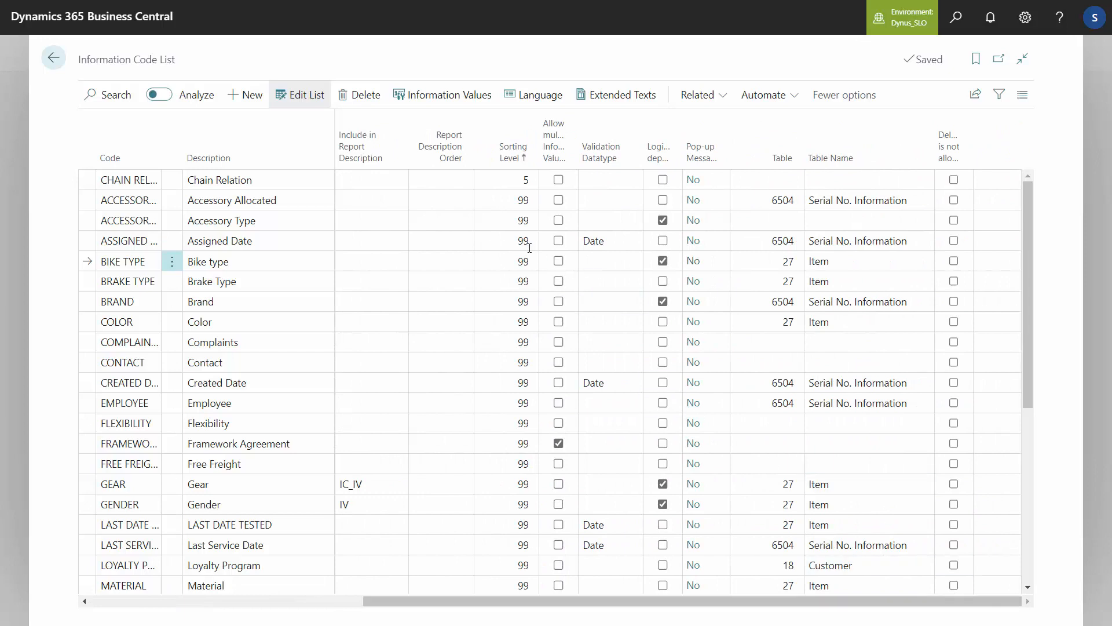
pyautogui.click(517, 204)
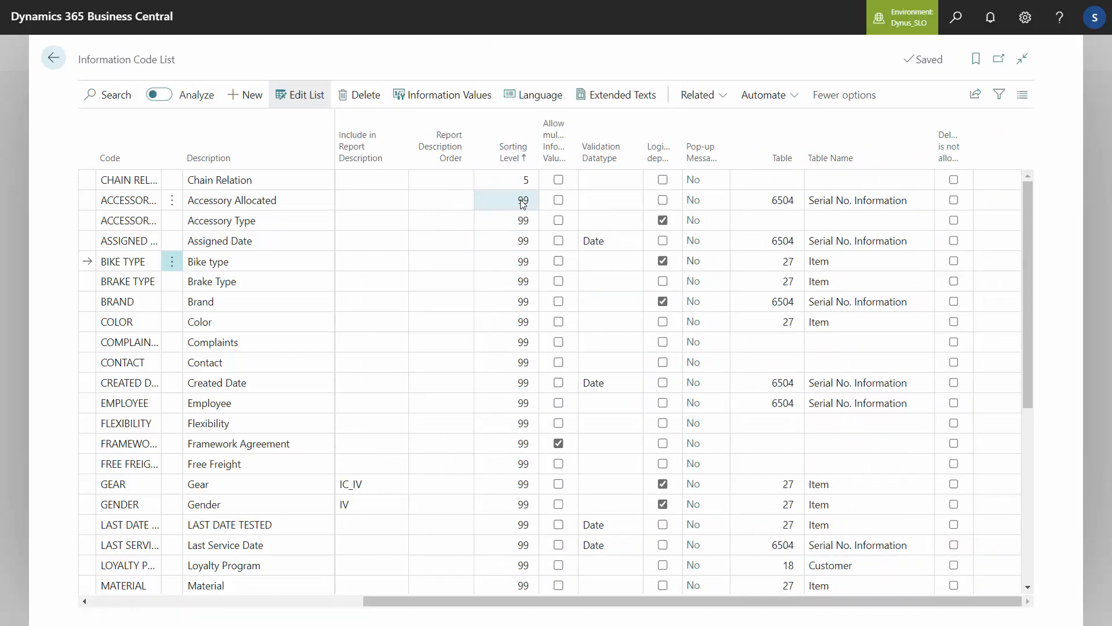
pyautogui.click(519, 224)
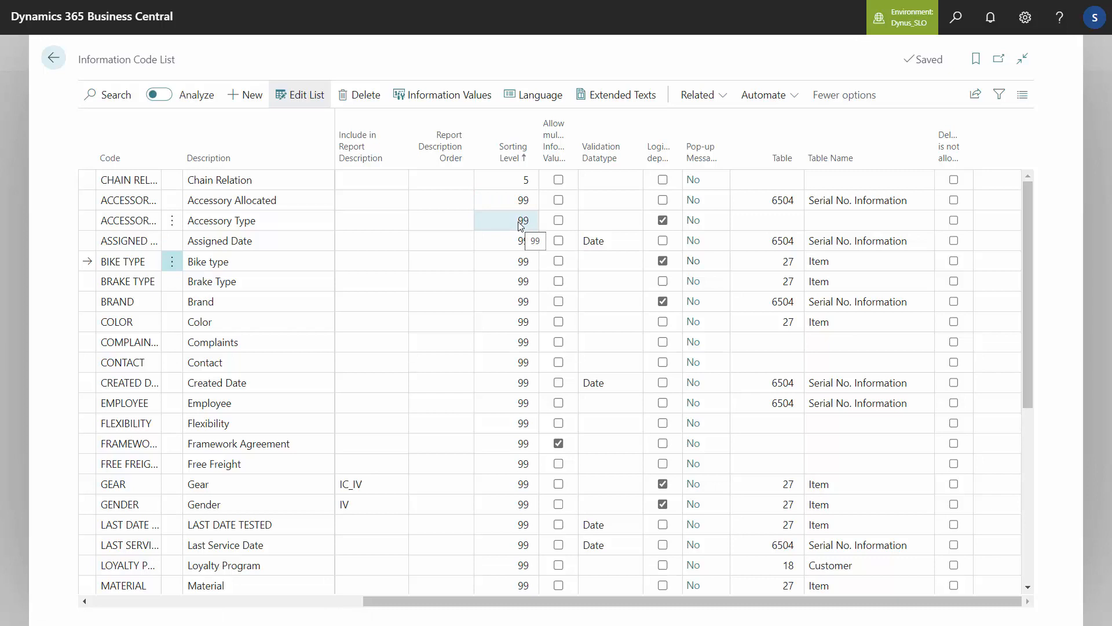
pyautogui.click(515, 200)
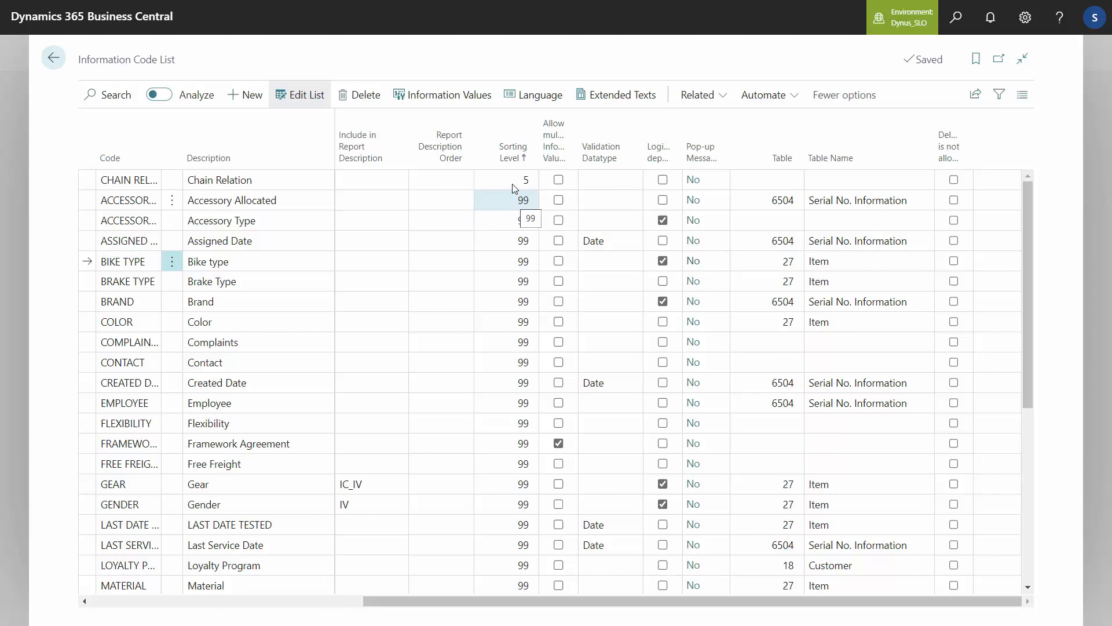
pyautogui.click(514, 181)
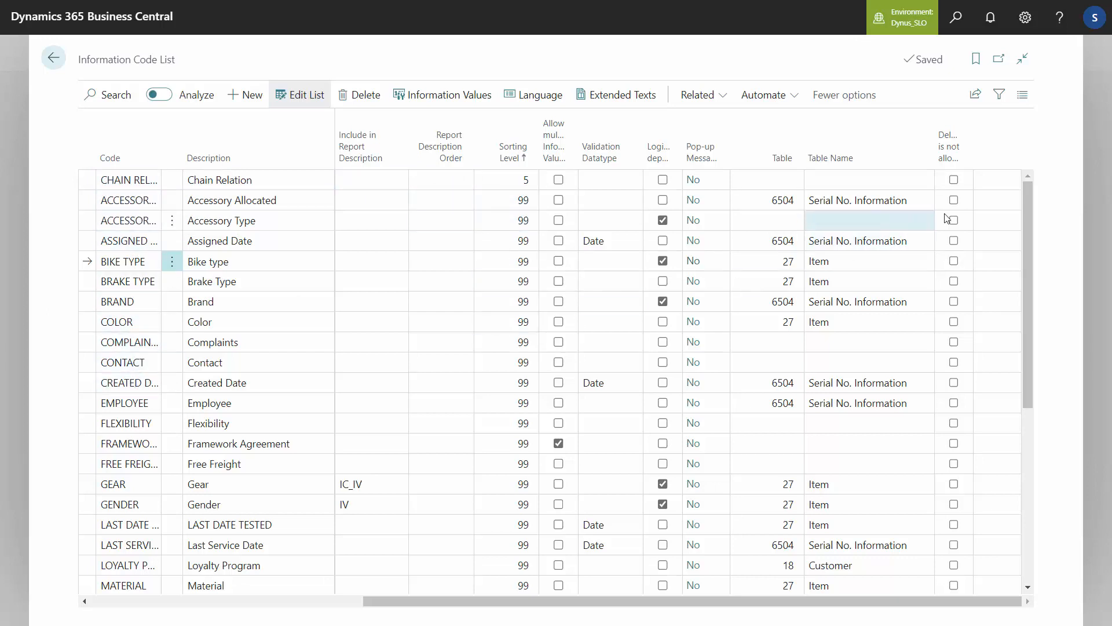
pyautogui.moveTo(1027, 201); pyautogui.dragTo(1026, 375)
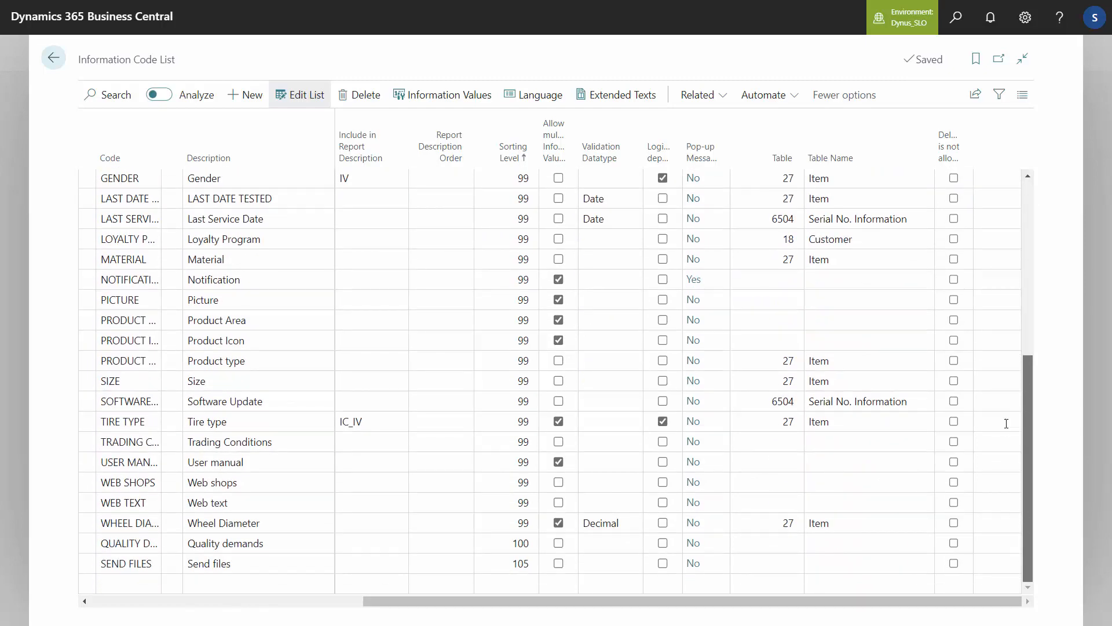
pyautogui.click(523, 547)
pyautogui.click(520, 563)
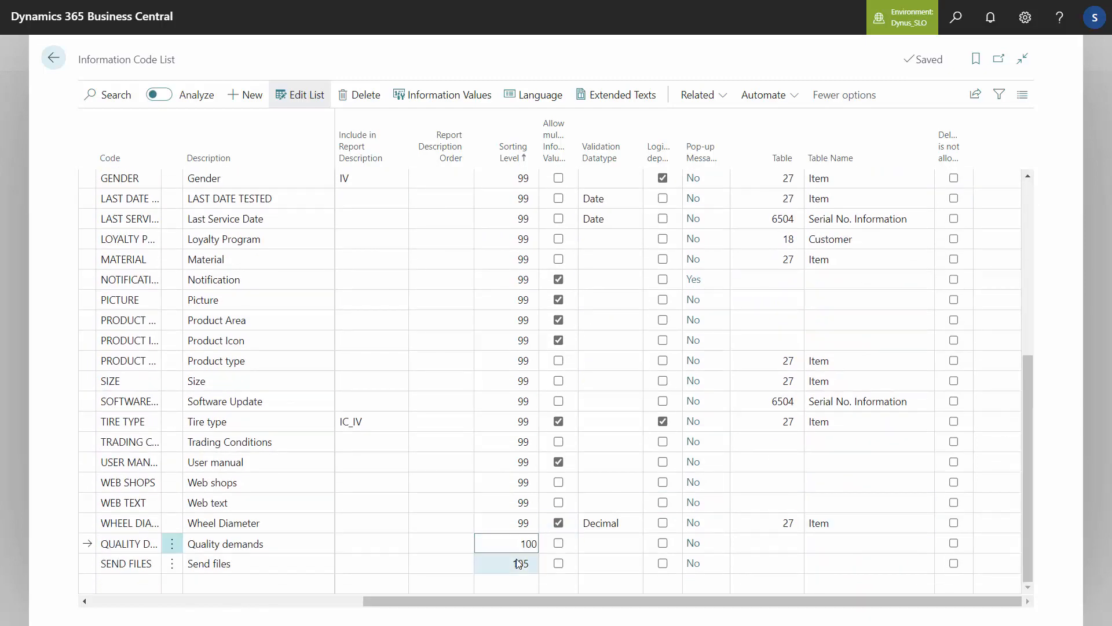
pyautogui.moveTo(1025, 422); pyautogui.dragTo(1010, 176)
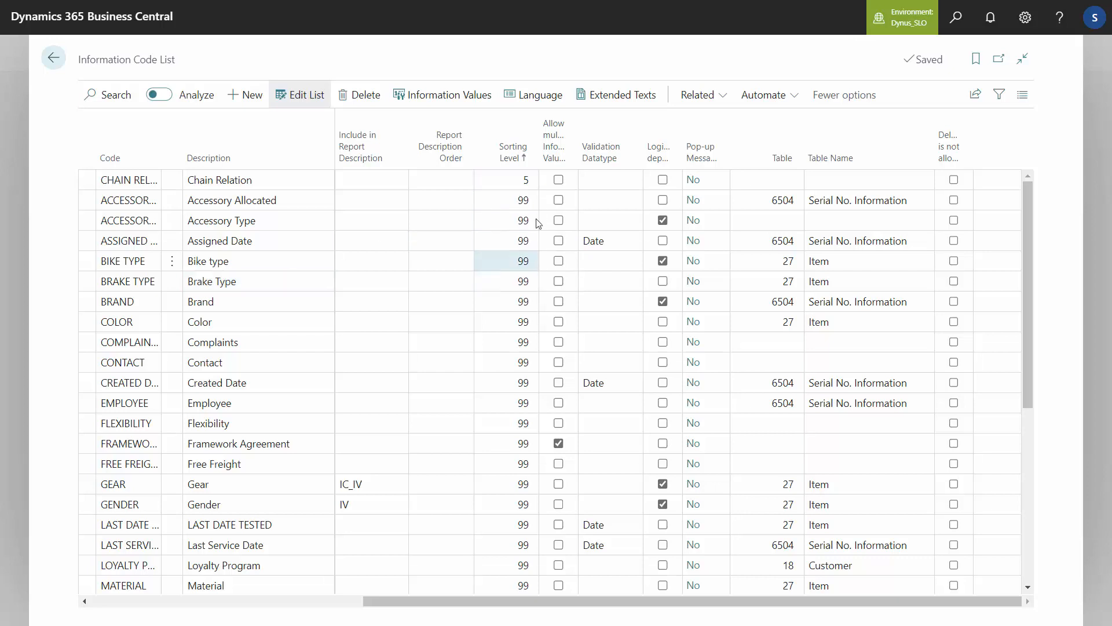
pyautogui.moveTo(558, 152)
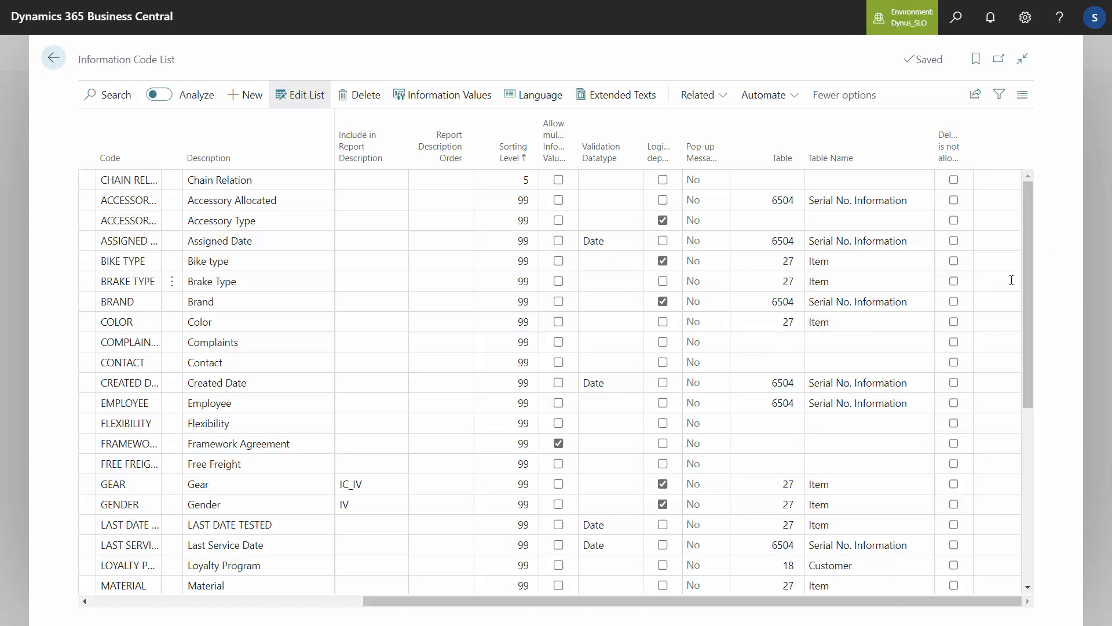
pyautogui.moveTo(1029, 274); pyautogui.dragTo(1027, 409)
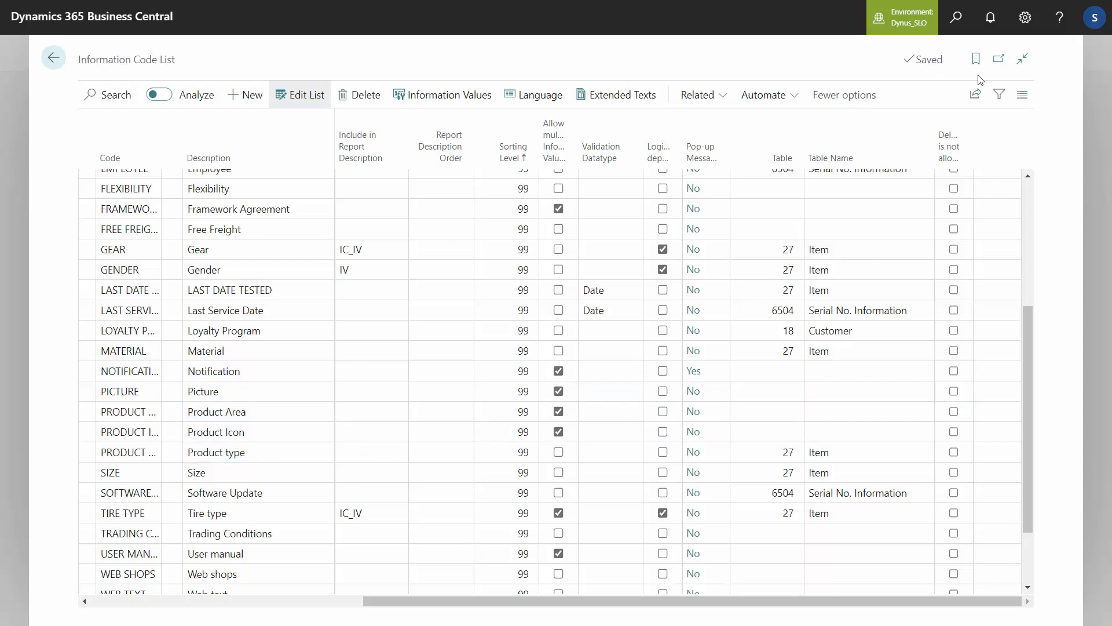
# Step: Search for "items" and open the Items list
pyautogui.click(956, 19)
pyautogui.write('i')
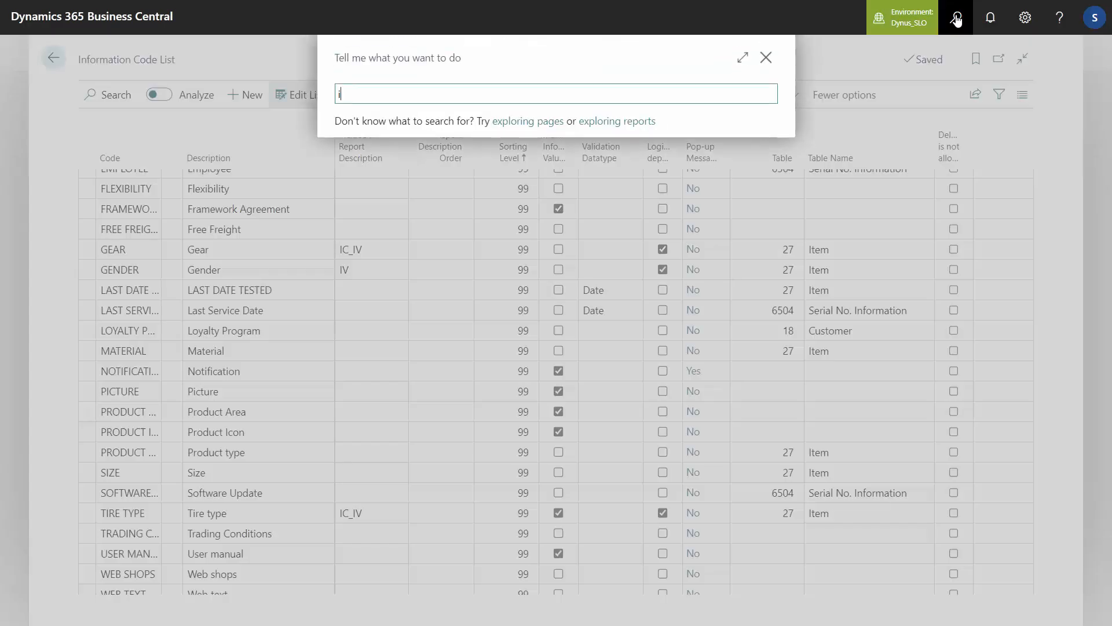
pyautogui.write('tems')
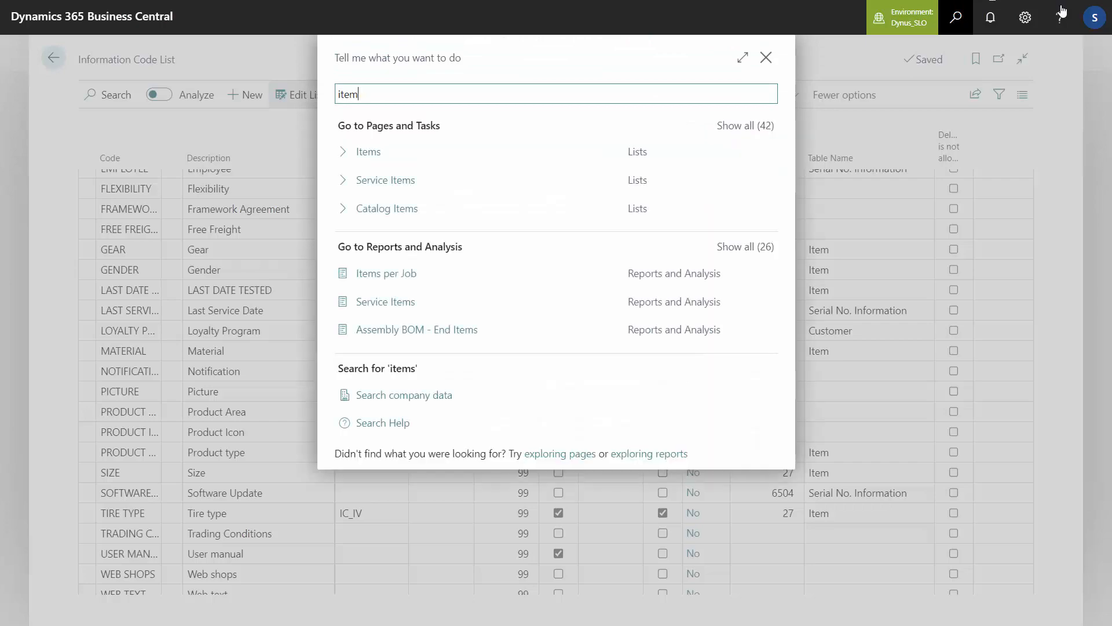
pyautogui.press('BackSpace')
pyautogui.click(358, 153)
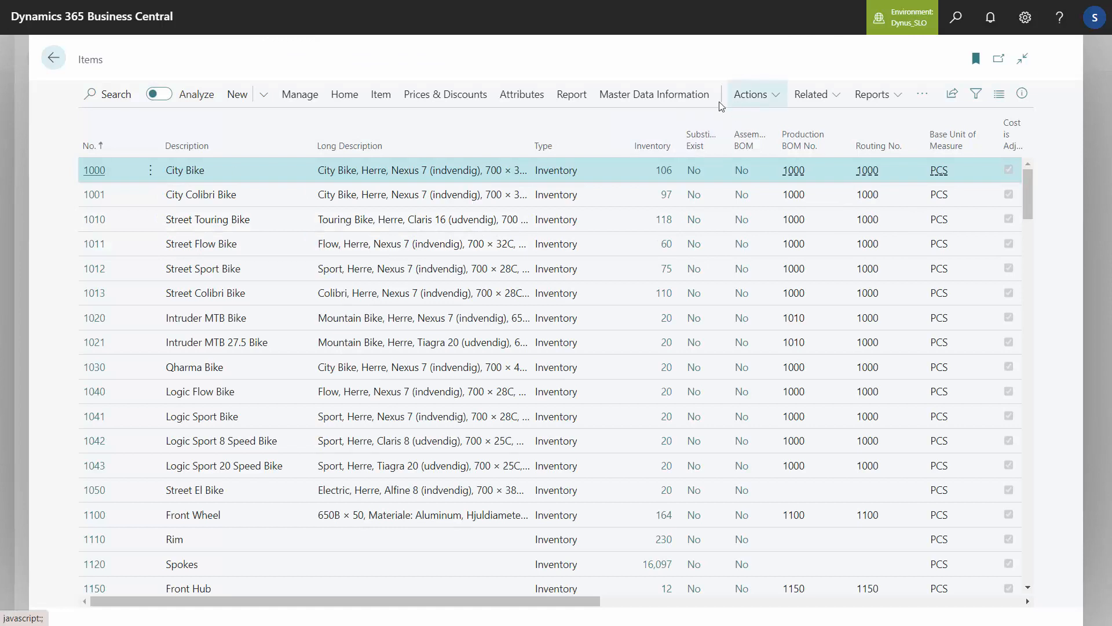
# Step: Review the master data specifications of item 1000 City Bike, including its Bike type value, and return to the Items list
pyautogui.click(655, 95)
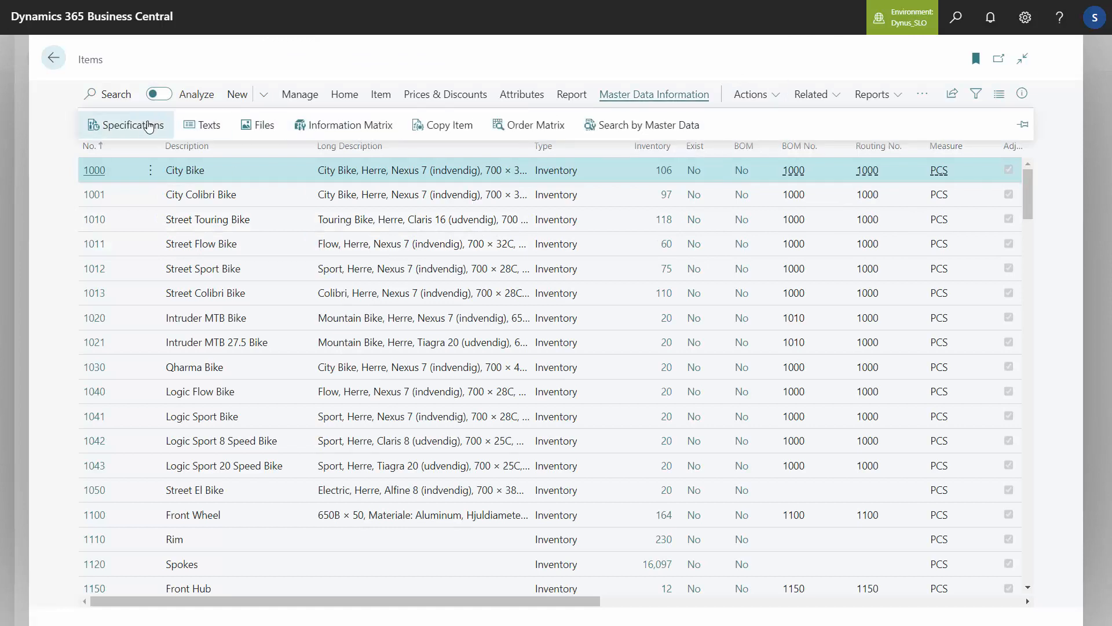
pyautogui.click(125, 124)
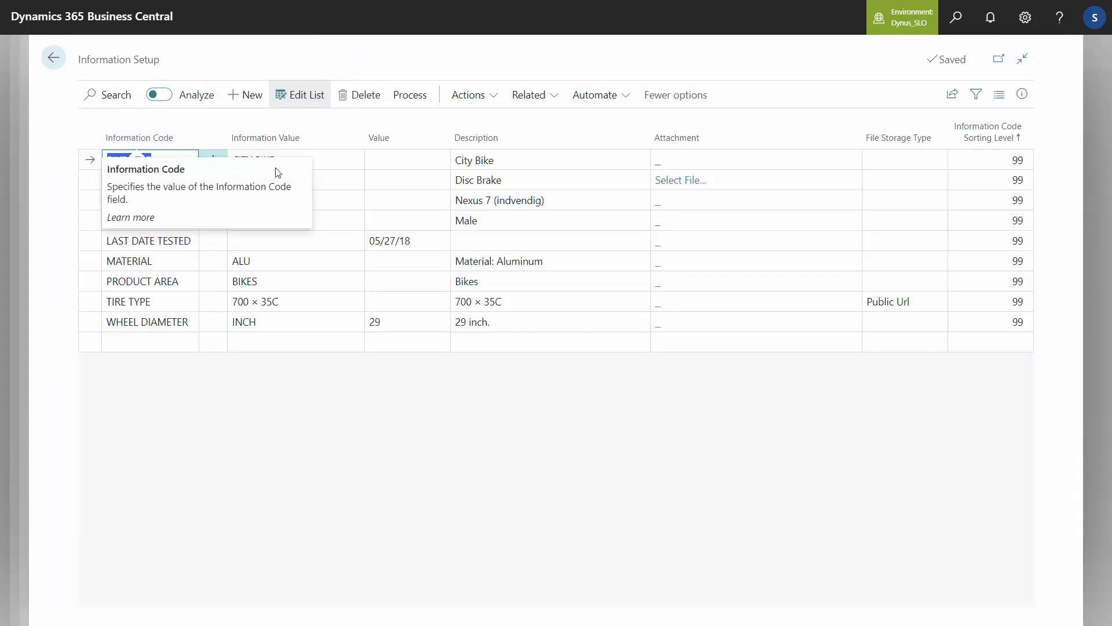
pyautogui.click(332, 162)
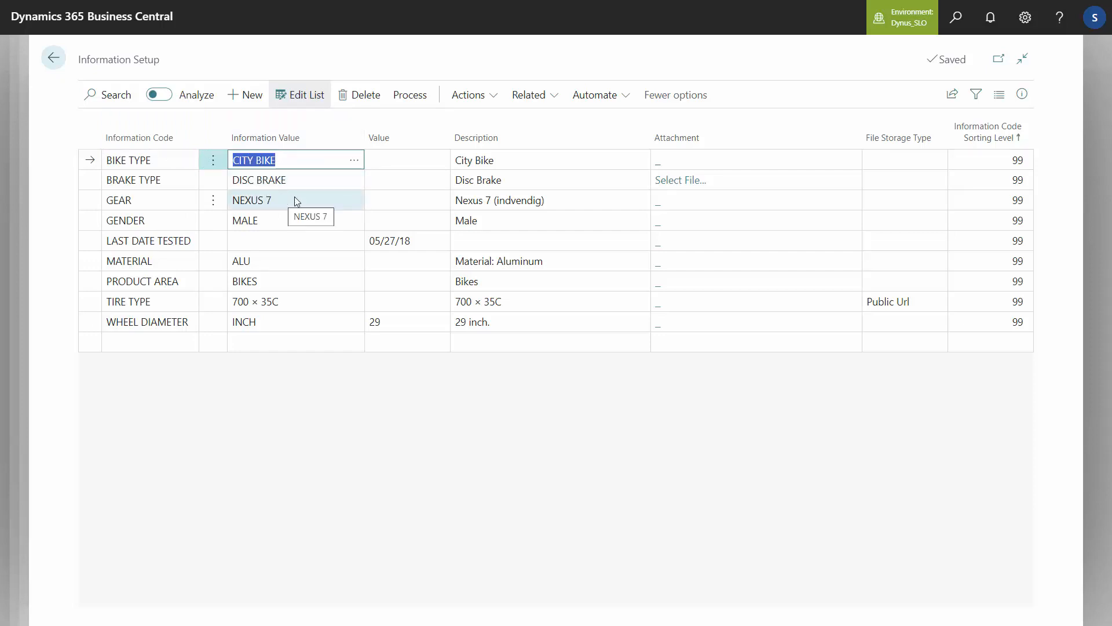
pyautogui.click(53, 61)
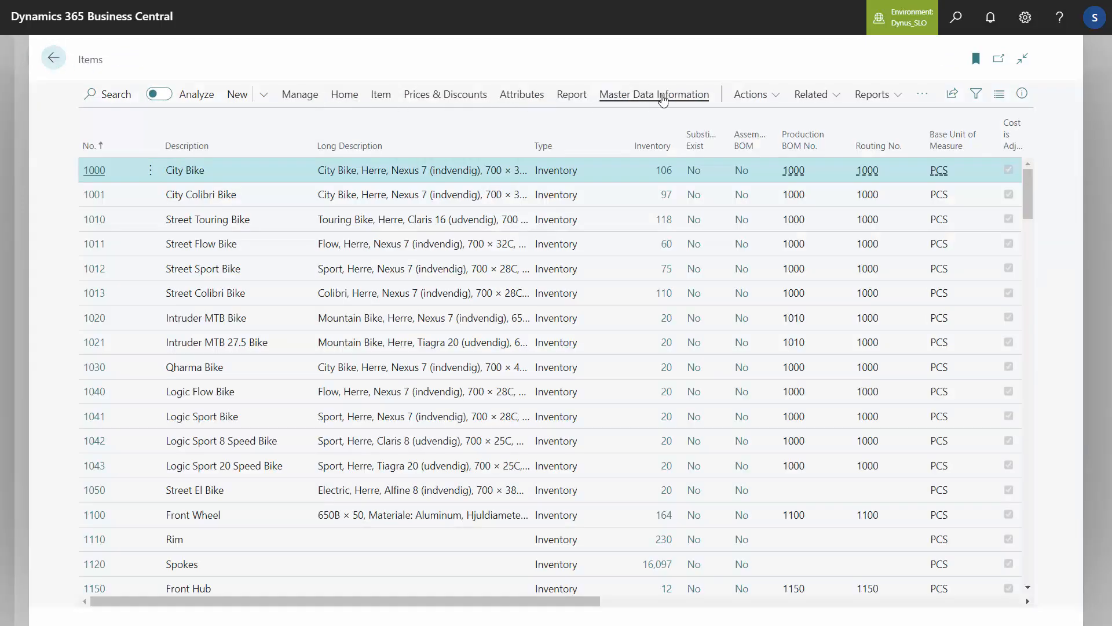
# Step: Review the master data files of item 1000 City Bike, especially its PRODUCT ICON lines, and go back to the Information Code List
pyautogui.click(663, 99)
pyautogui.click(272, 126)
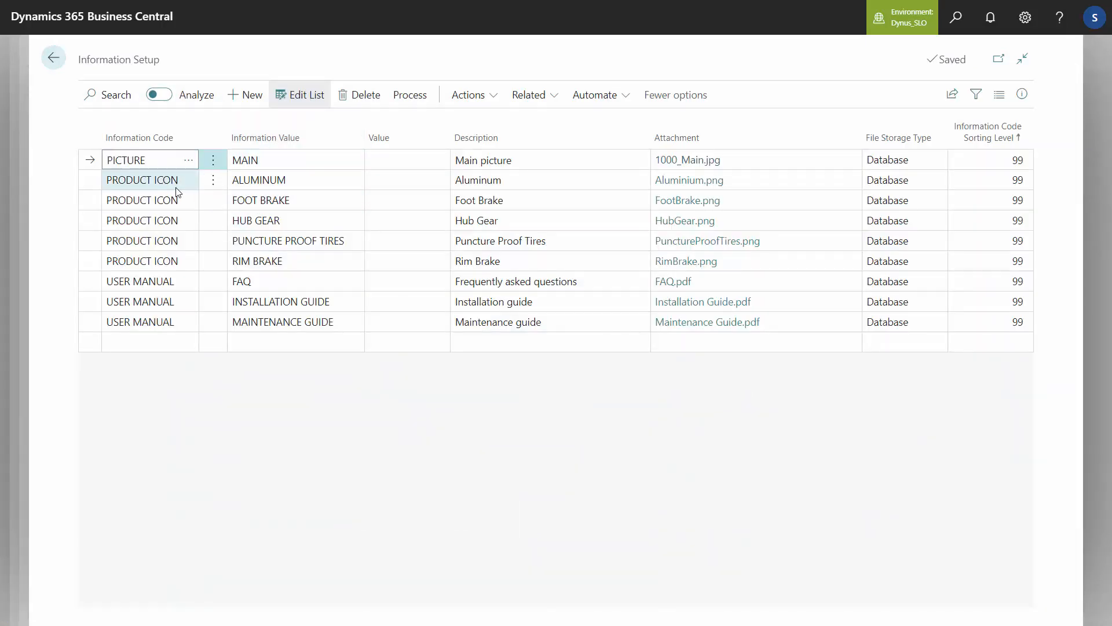
pyautogui.click(176, 187)
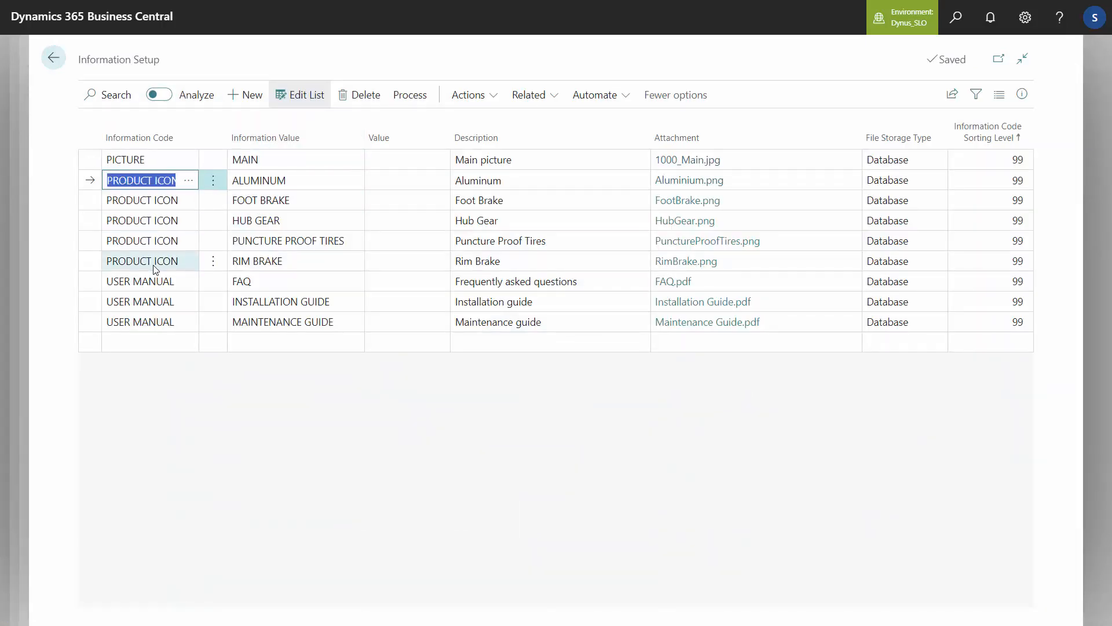
pyautogui.keyDown('shift'); pyautogui.click(182, 262); pyautogui.keyUp('shift')
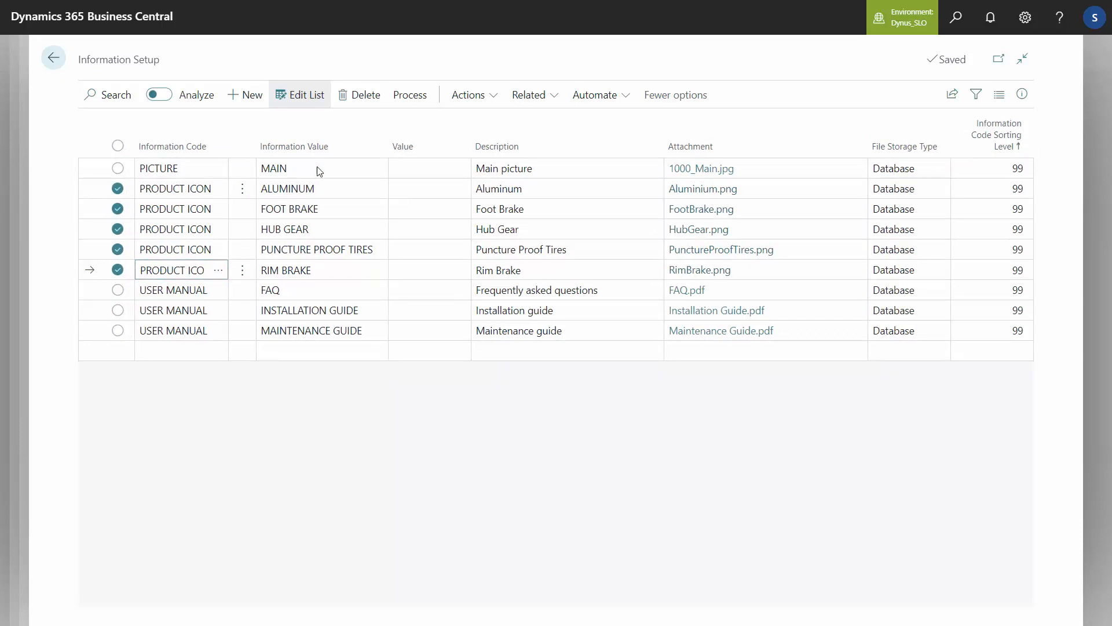
pyautogui.moveTo(322, 165)
pyautogui.click(207, 195)
pyautogui.click(317, 179)
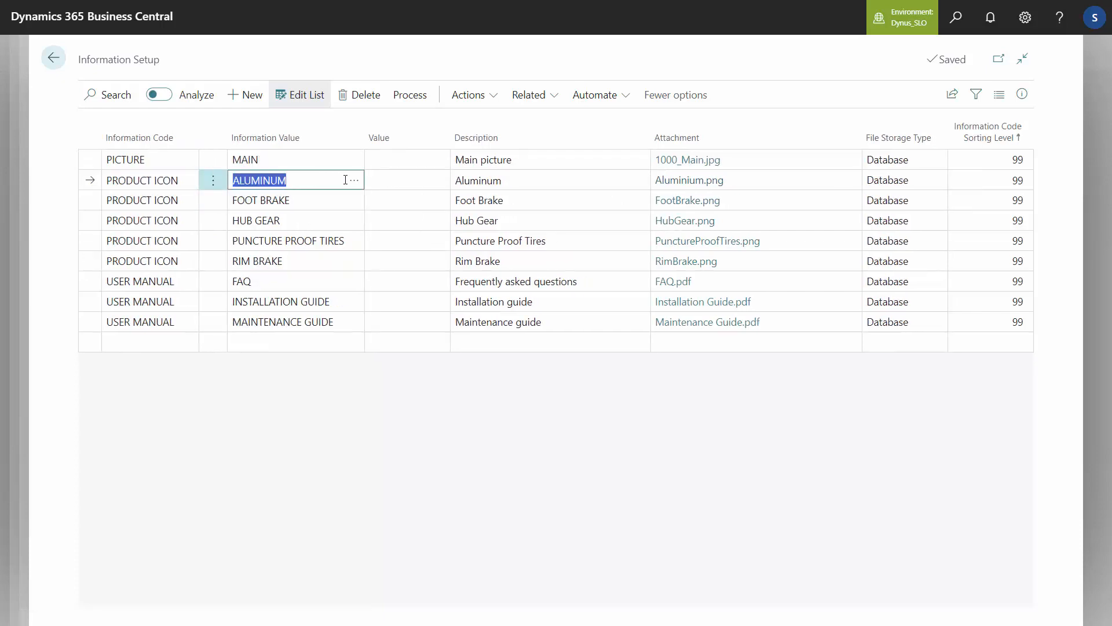
pyautogui.click(55, 59)
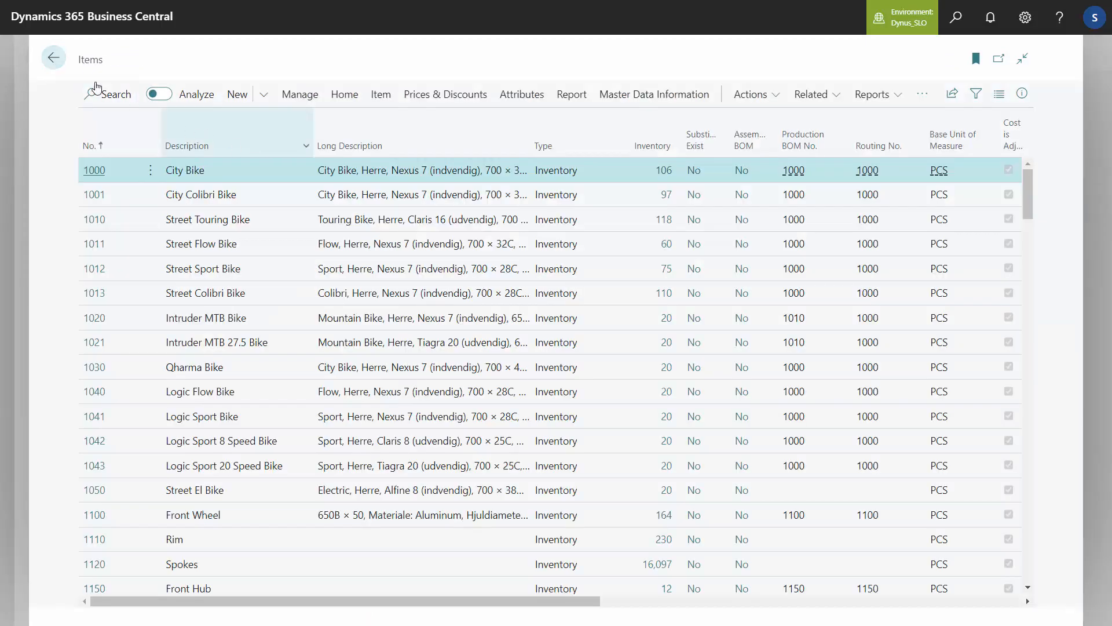
pyautogui.click(57, 59)
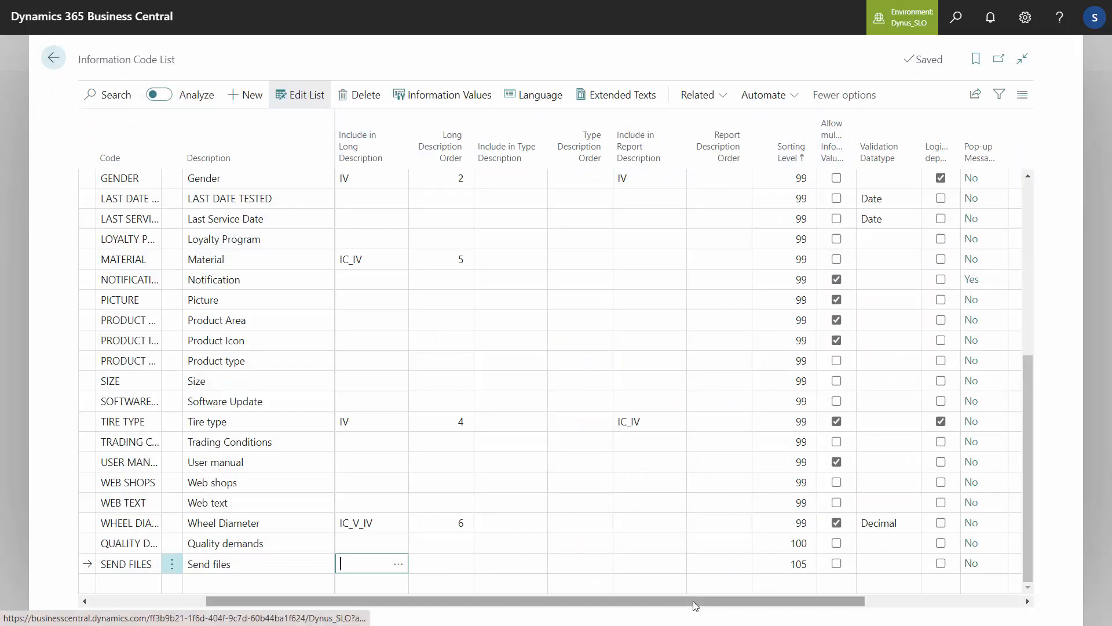
# Step: Review the available validation datatypes for the Last Service Date information code, keeping Date selected
pyautogui.moveTo(726, 601); pyautogui.dragTo(874, 601)
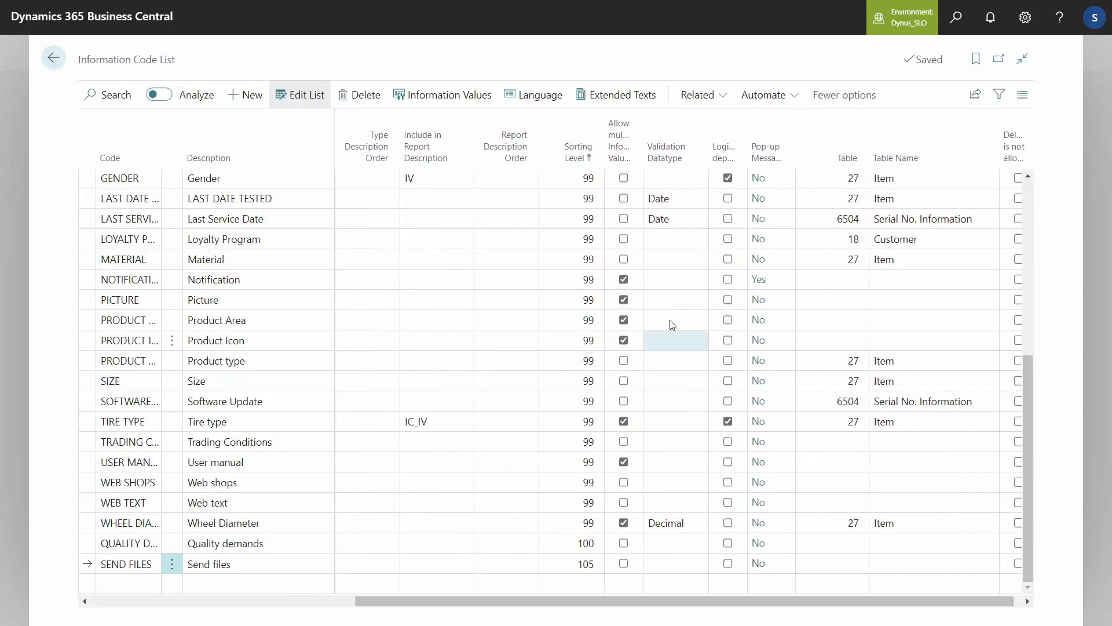
pyautogui.click(694, 222)
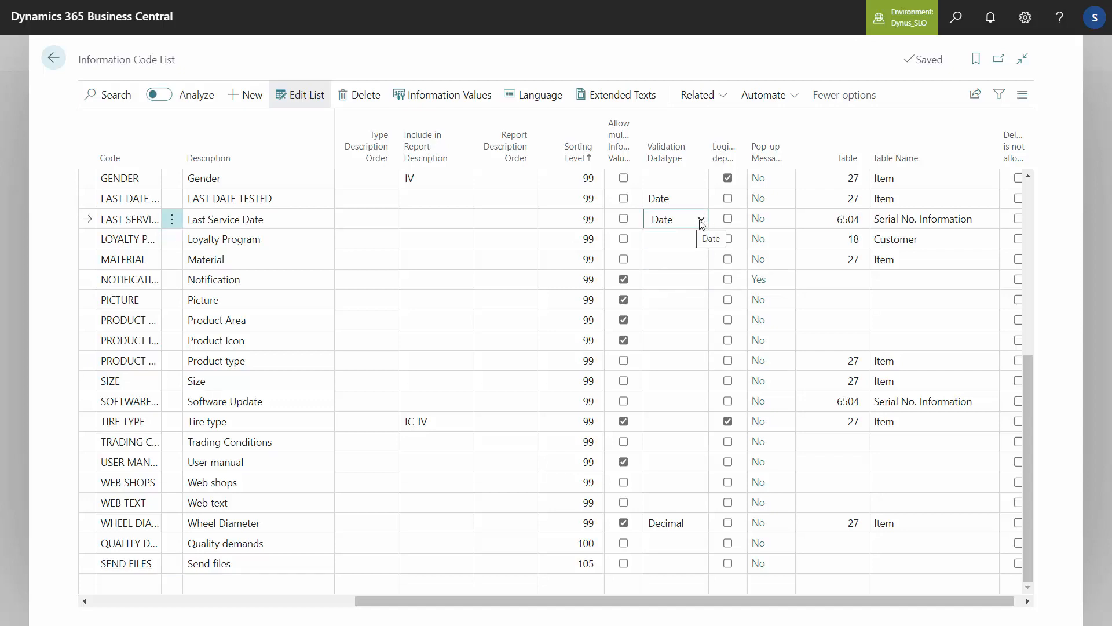
pyautogui.click(701, 221)
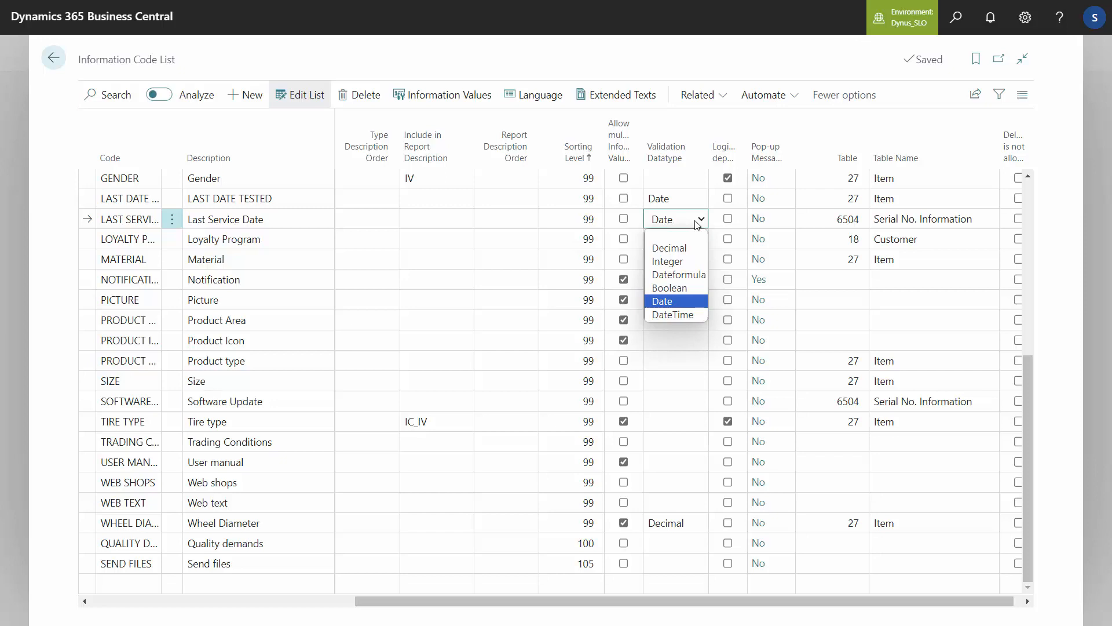
pyautogui.click(697, 225)
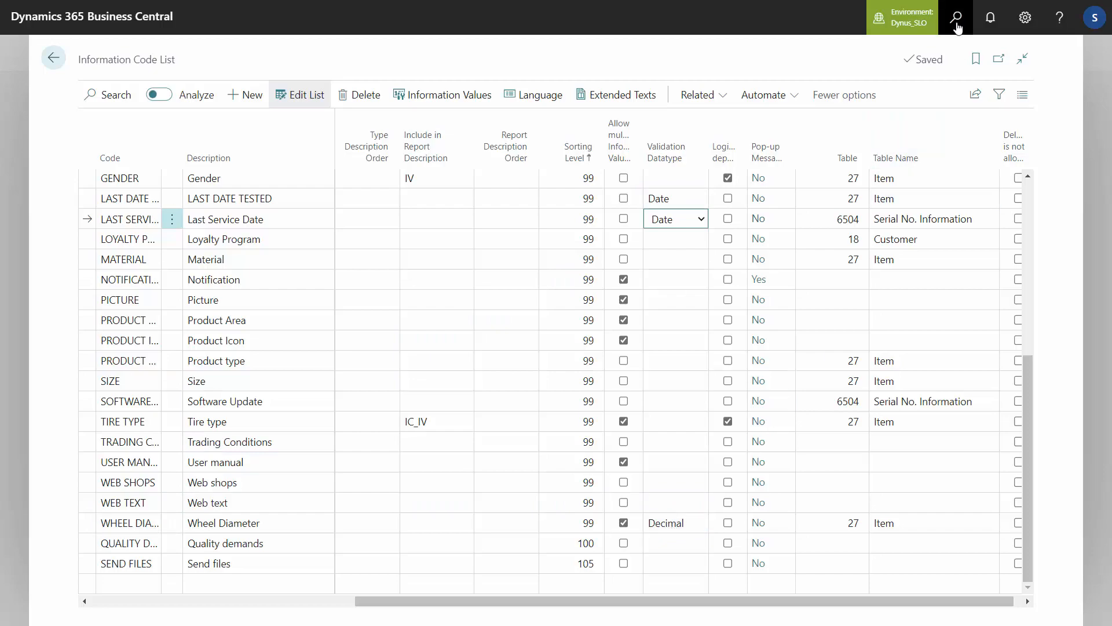
# Step: Search for "items", open the Items list and open the master data specifications of item 1000 City Bike
pyautogui.click(957, 26)
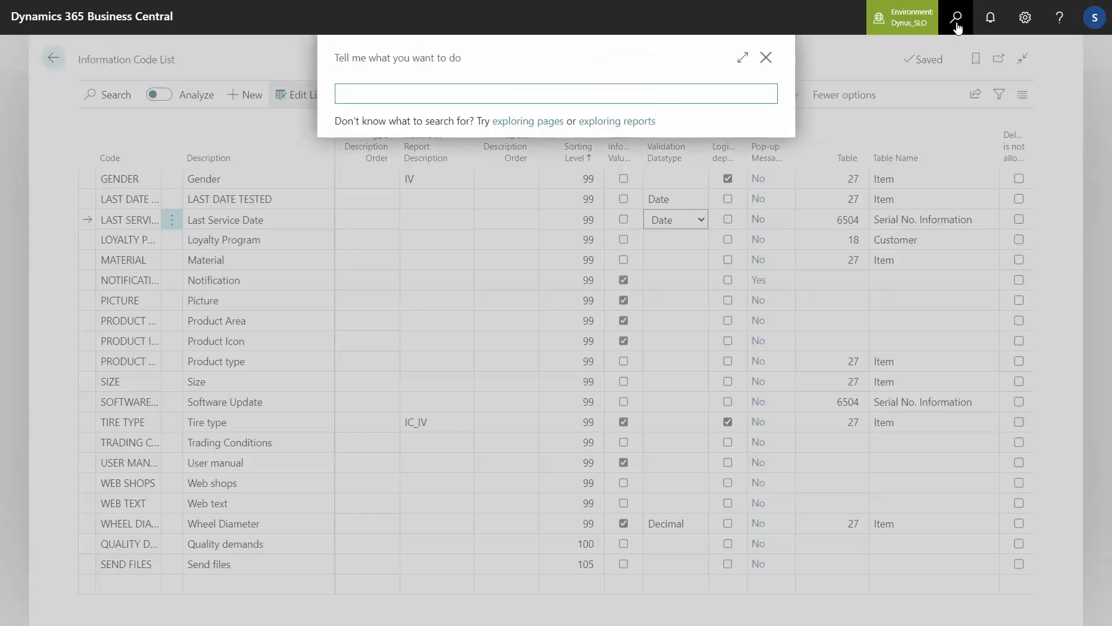
pyautogui.write('items')
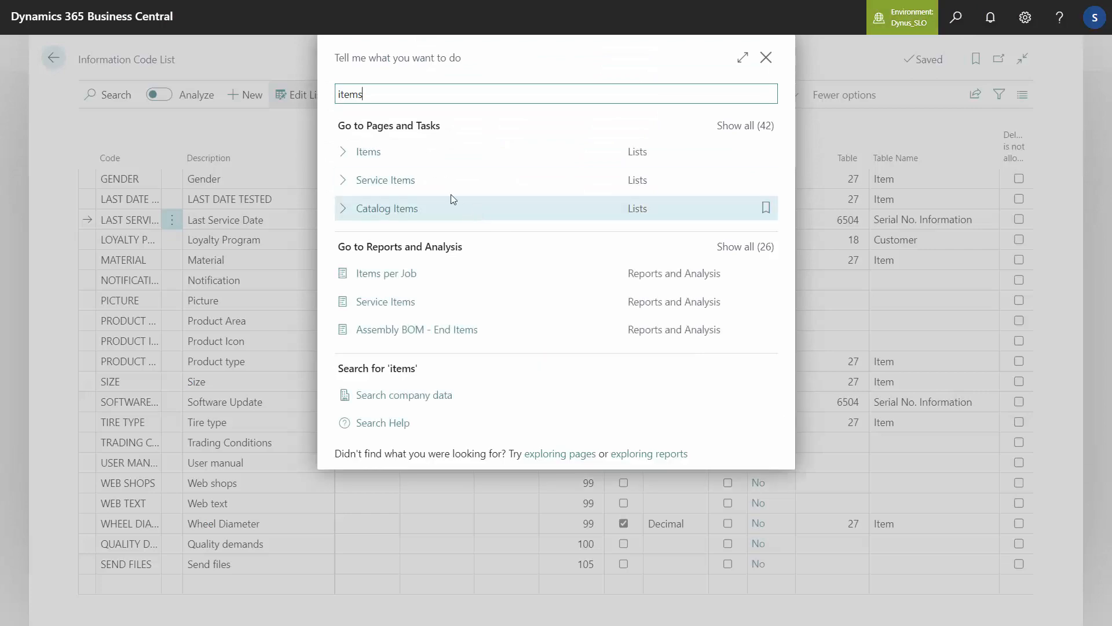
pyautogui.click(385, 155)
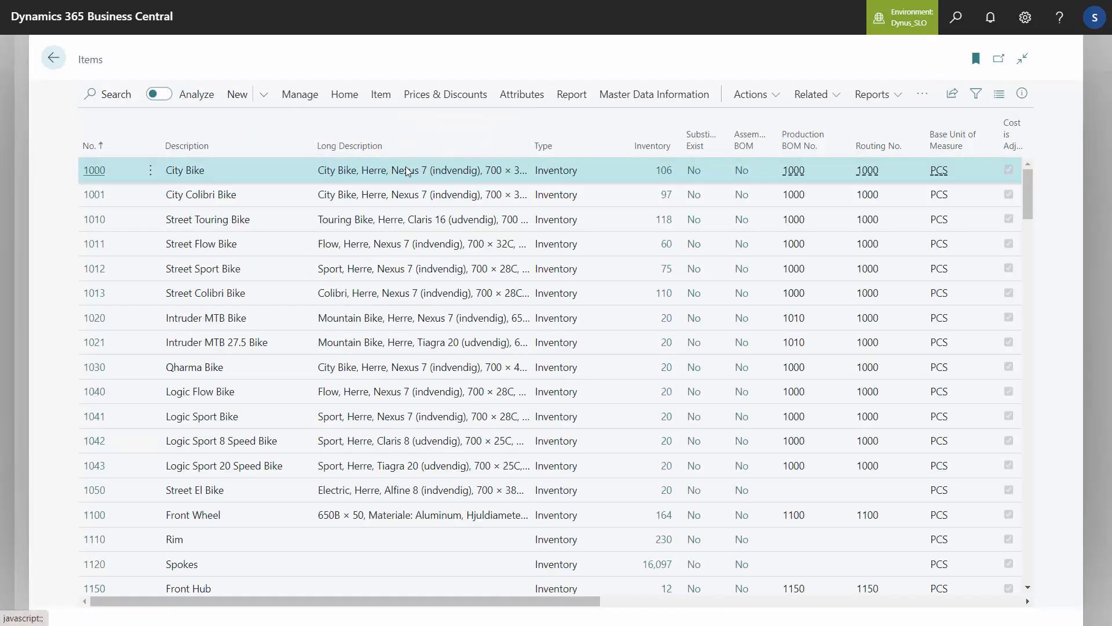
pyautogui.click(649, 94)
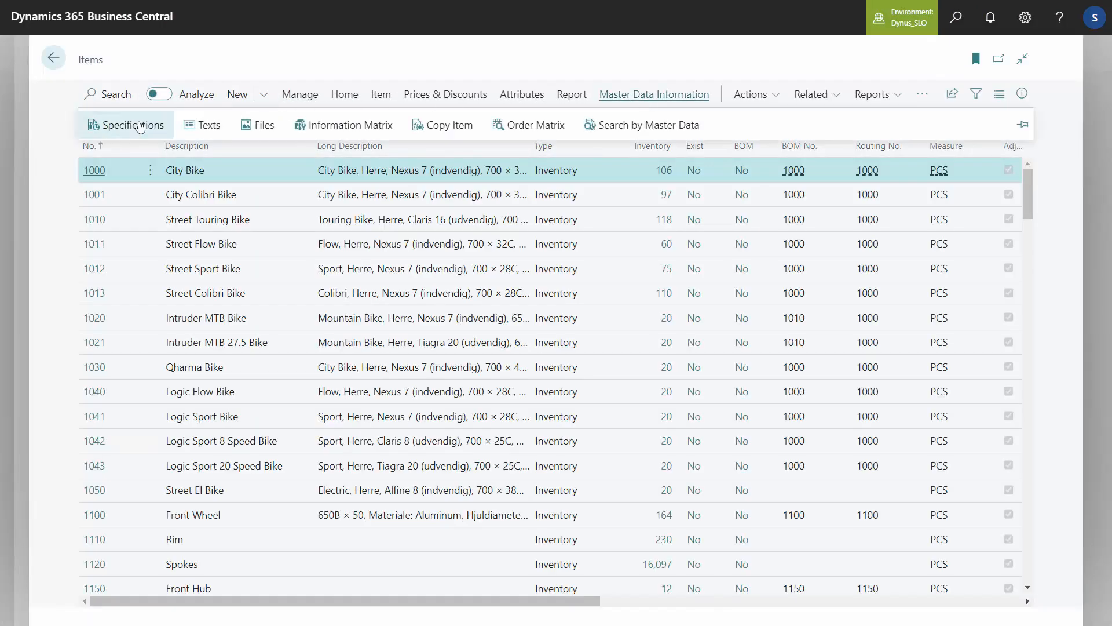
pyautogui.click(139, 125)
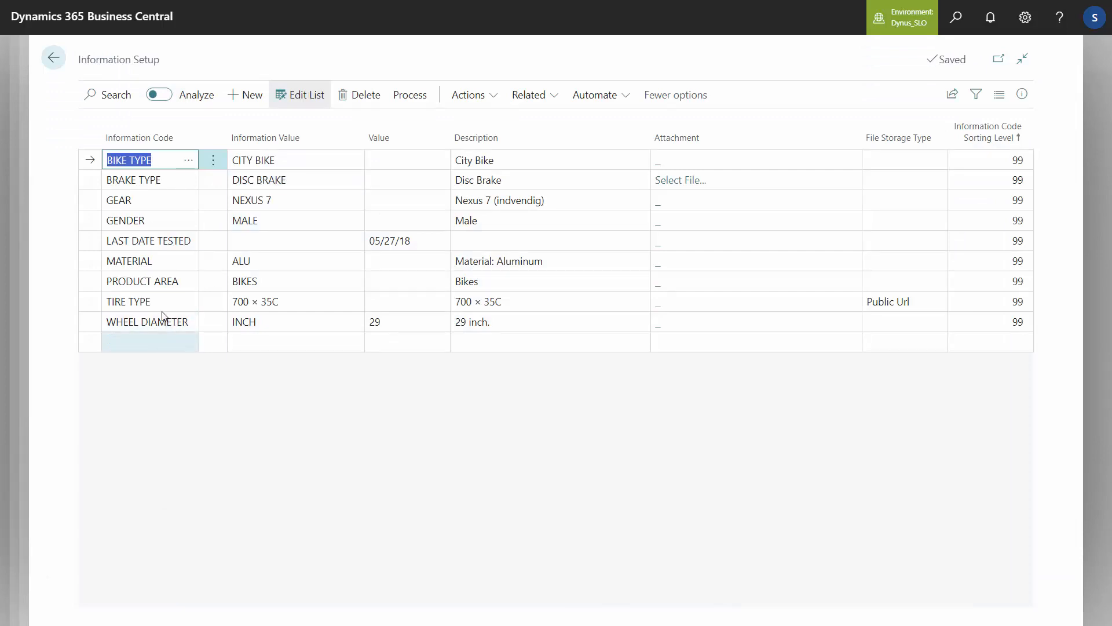
# Step: Try to enter the text "else" as the value of the LAST DATE TESTED line and check the validation
pyautogui.click(160, 241)
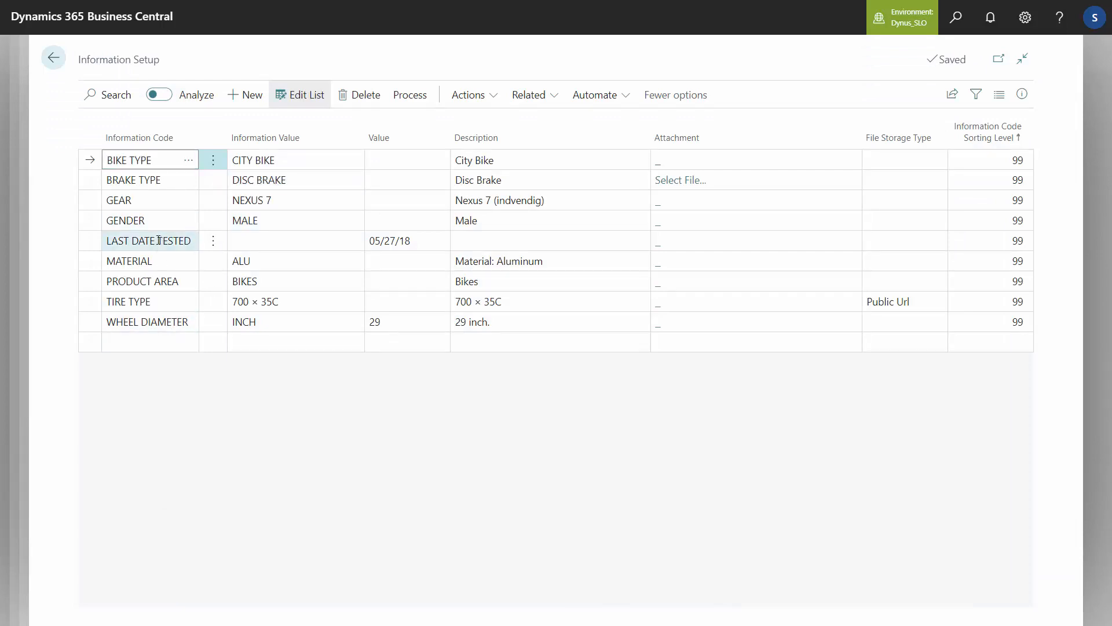
pyautogui.click(405, 243)
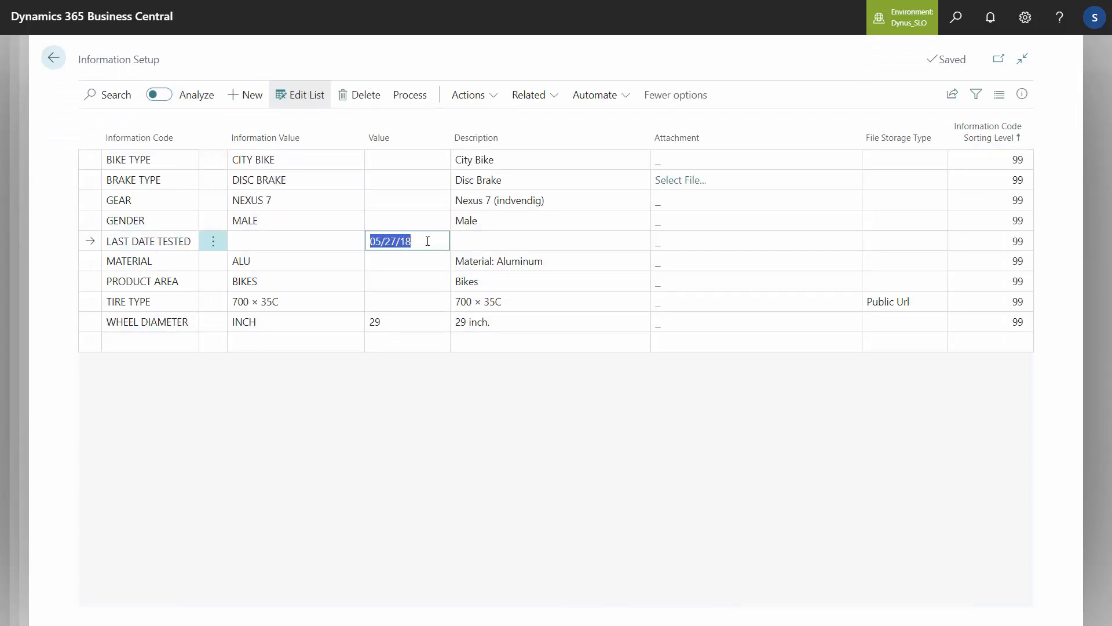
pyautogui.write('else')
pyautogui.press('Up')
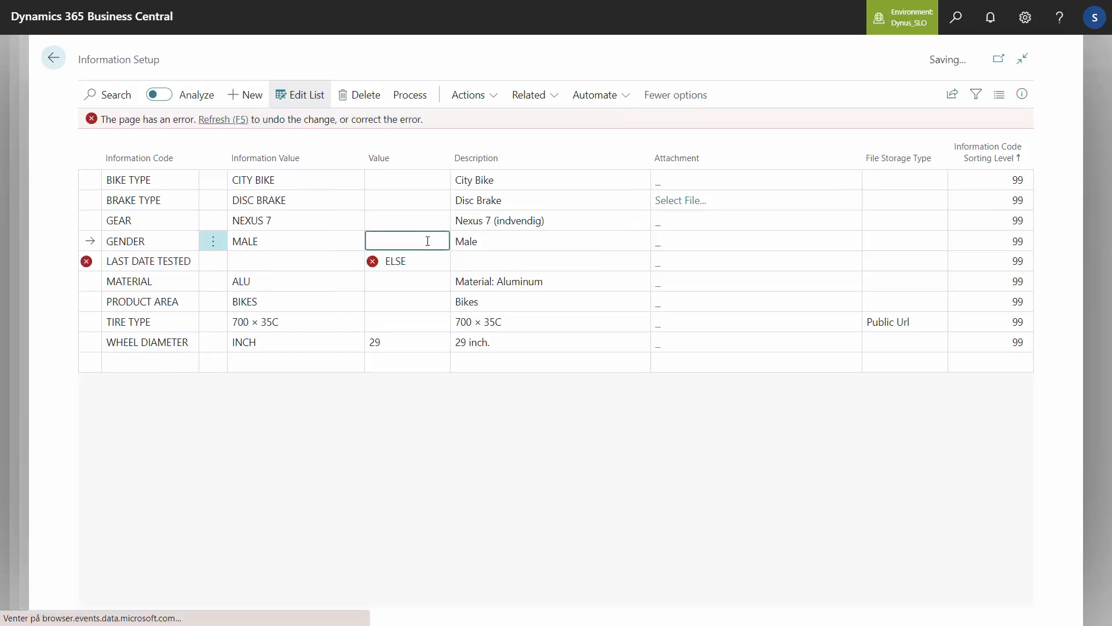
pyautogui.moveTo(91, 262)
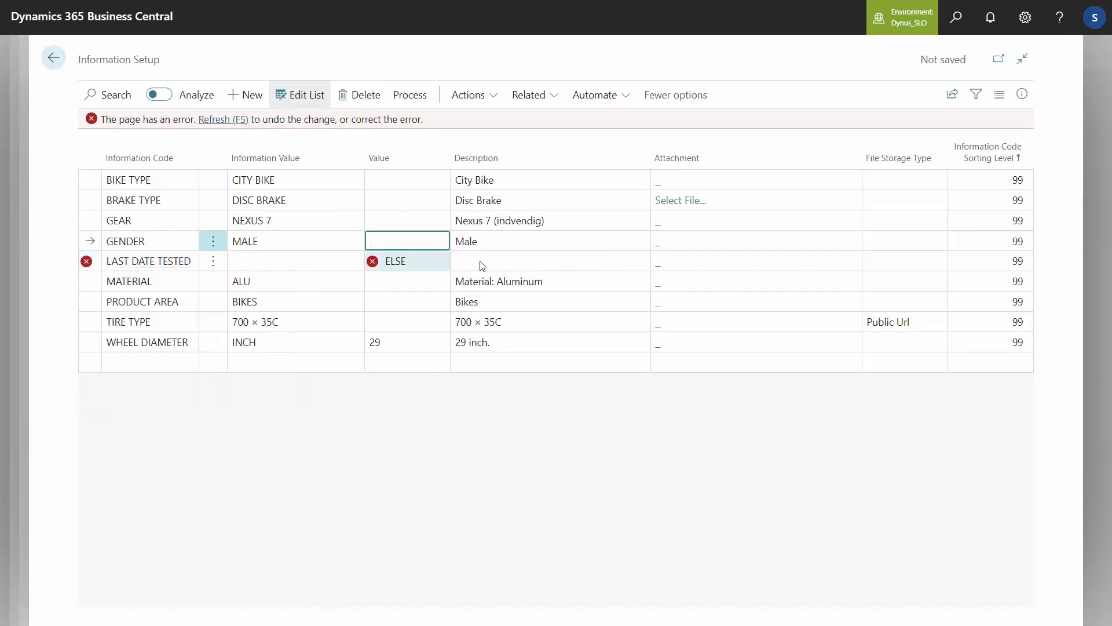
# Step: Set the LAST DATE TESTED value to today's date, 02/21/24, using the shorthand "t", and return to the Information Code List
pyautogui.click(417, 262)
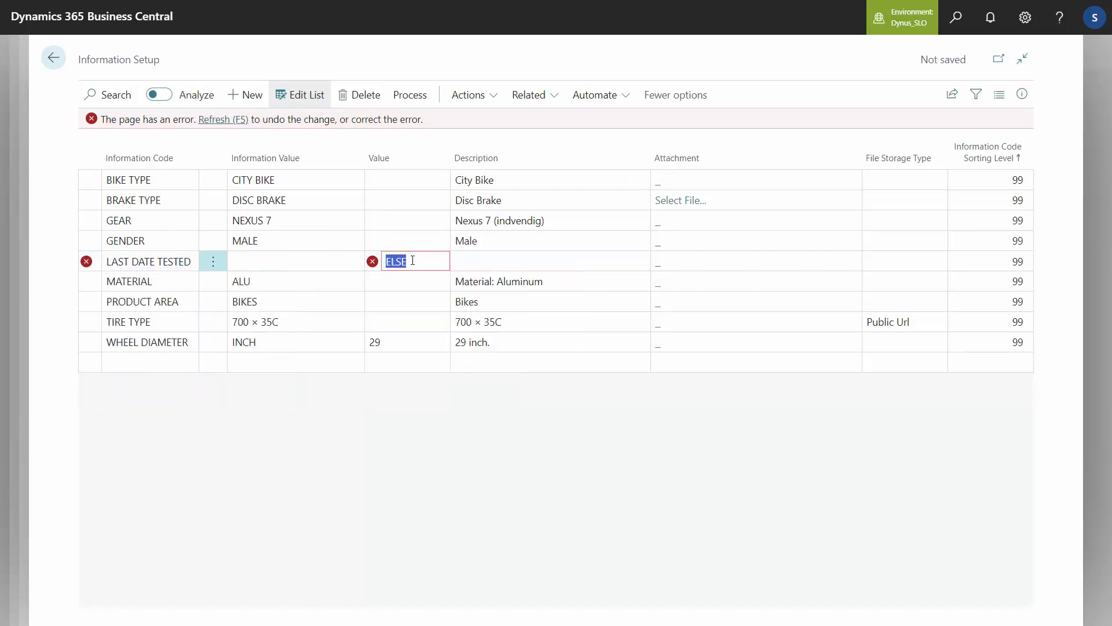
pyautogui.write('t')
pyautogui.press('Tab')
pyautogui.hotkey('shift', 'Tab')
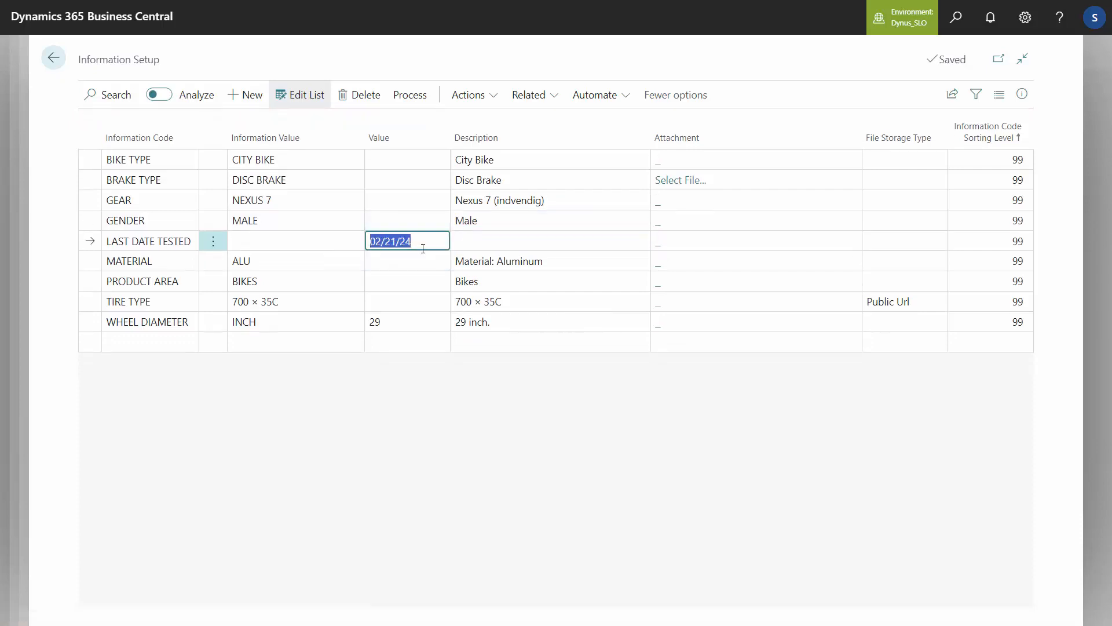
pyautogui.click(54, 60)
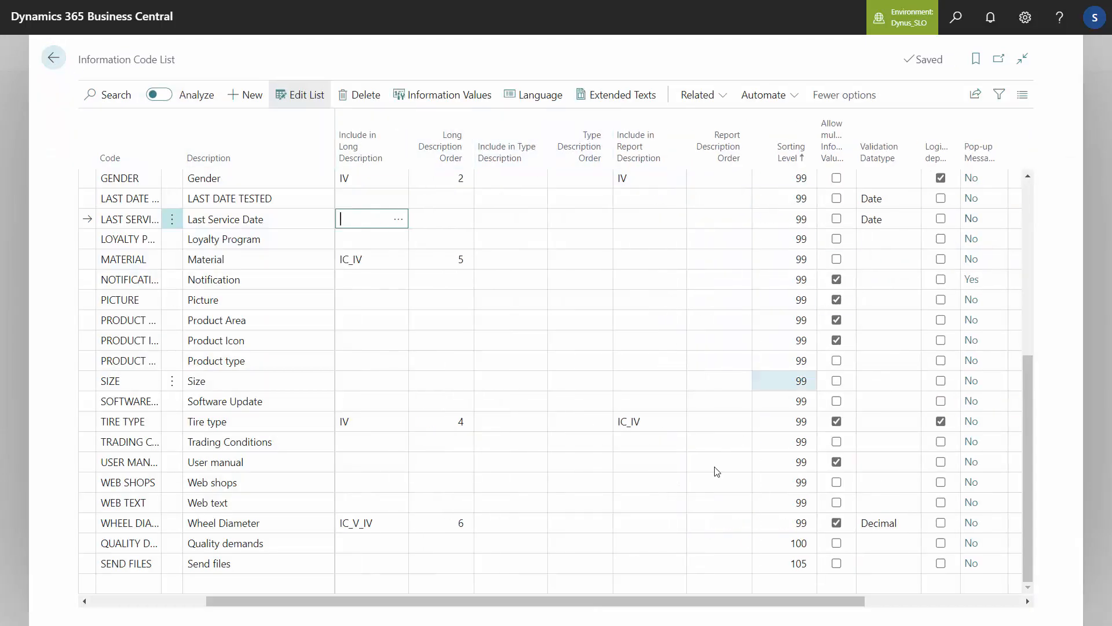
# Step: Search for "logi depen" from the Tire type code, open Logical Dependencies and clear the Information Code filter
pyautogui.moveTo(750, 602); pyautogui.dragTo(907, 601)
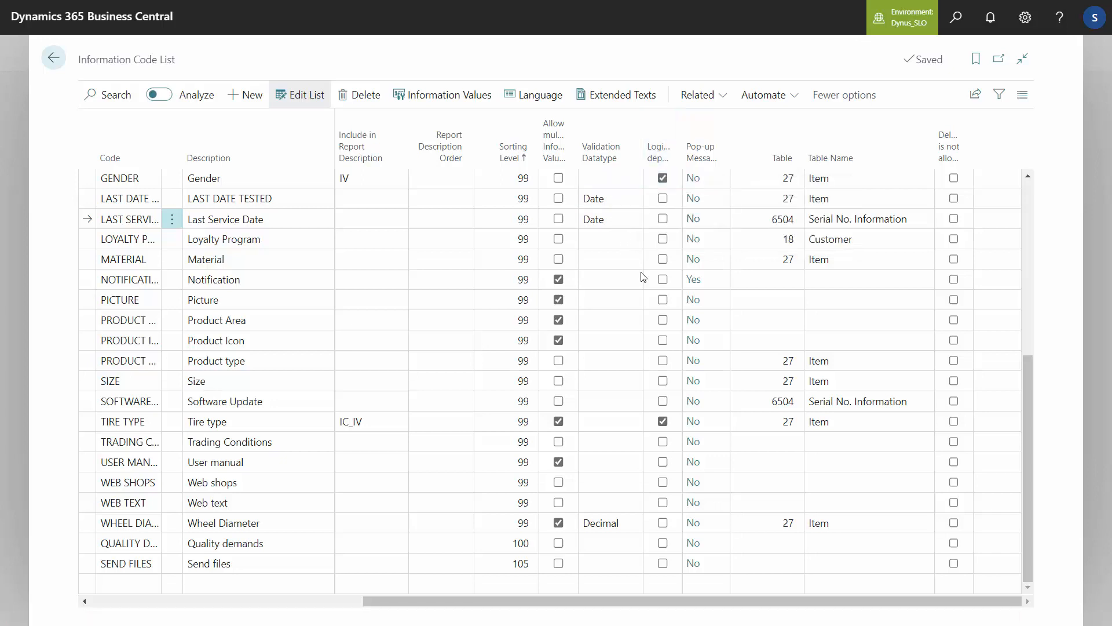
pyautogui.click(602, 423)
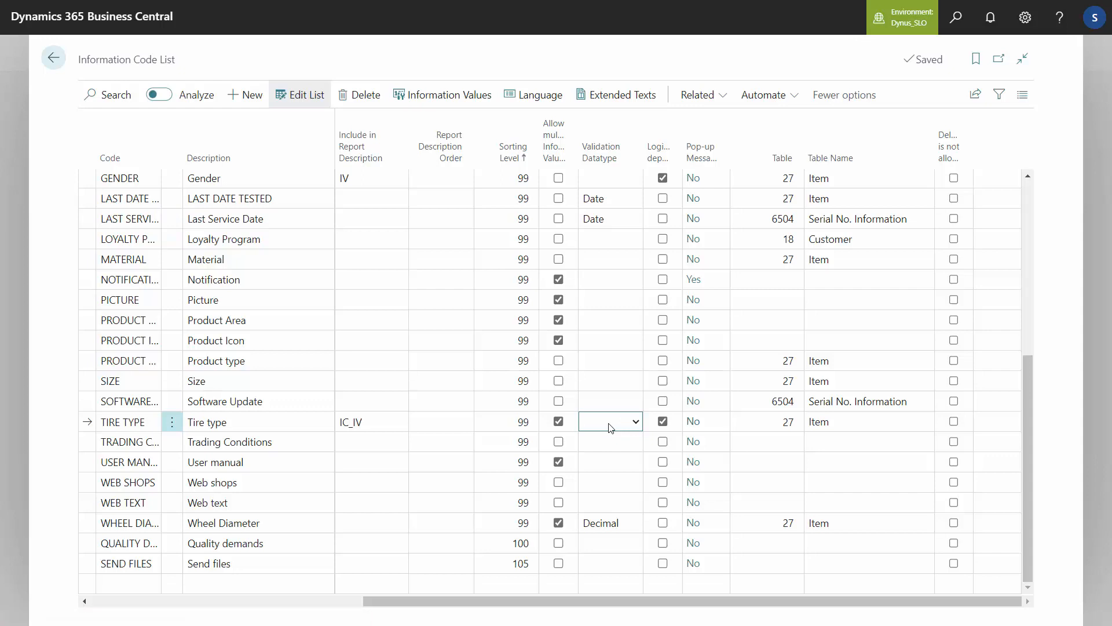
pyautogui.click(958, 18)
pyautogui.write('logi')
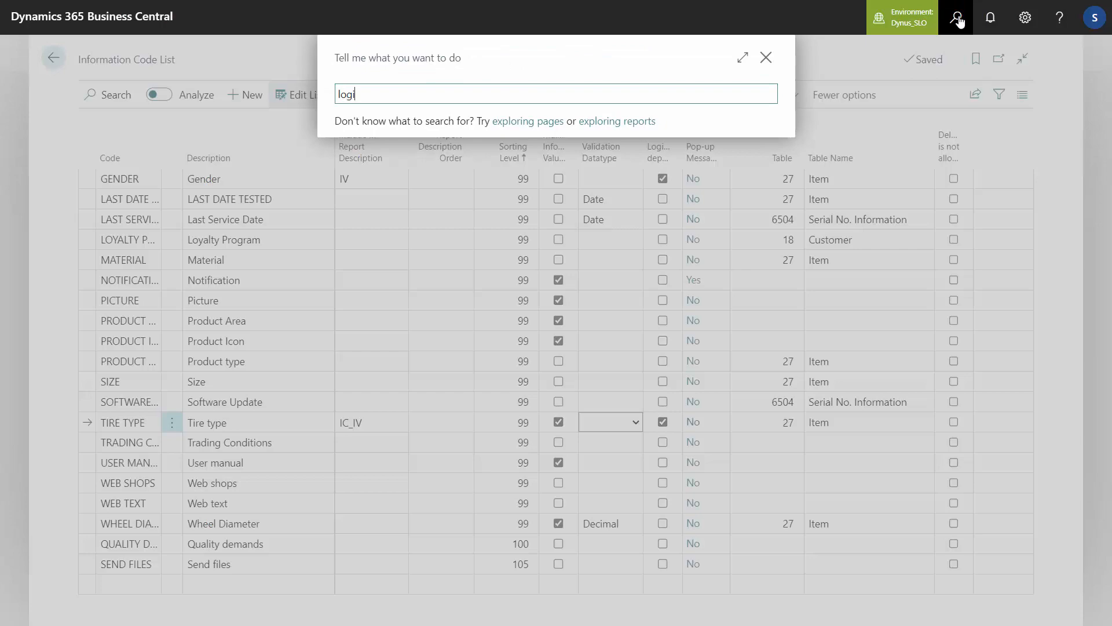
pyautogui.write(' depen')
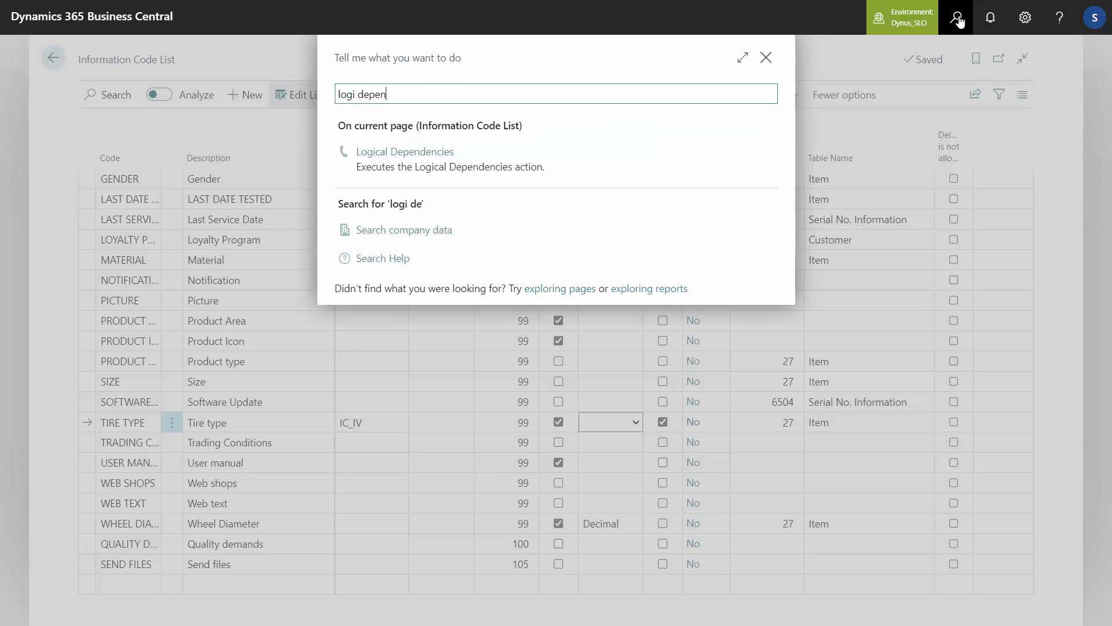
pyautogui.click(438, 154)
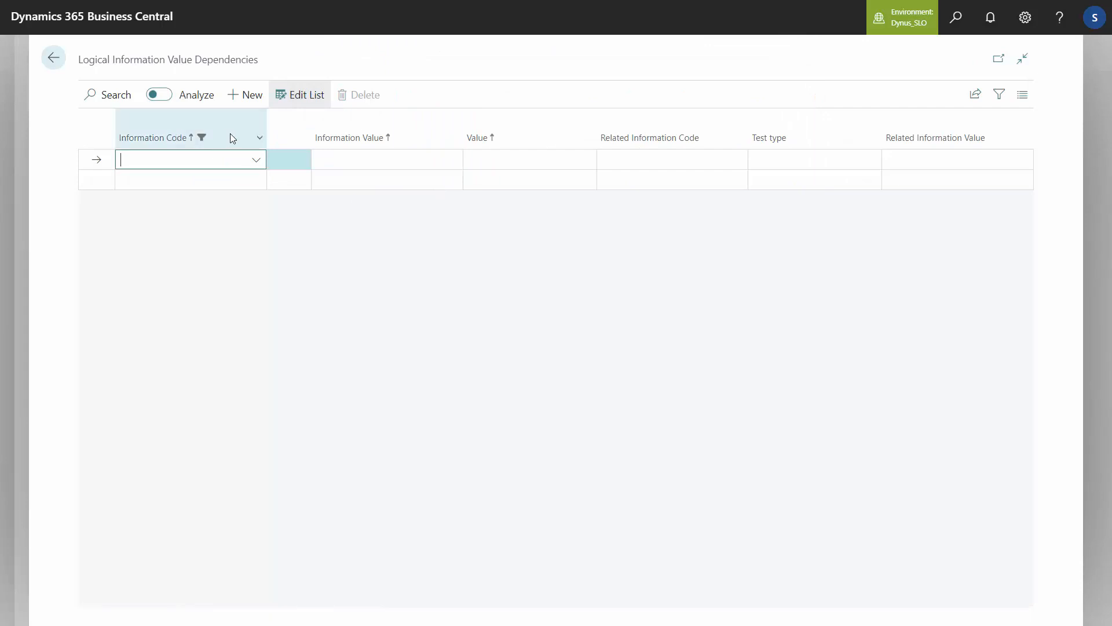
pyautogui.click(259, 137)
pyautogui.click(209, 274)
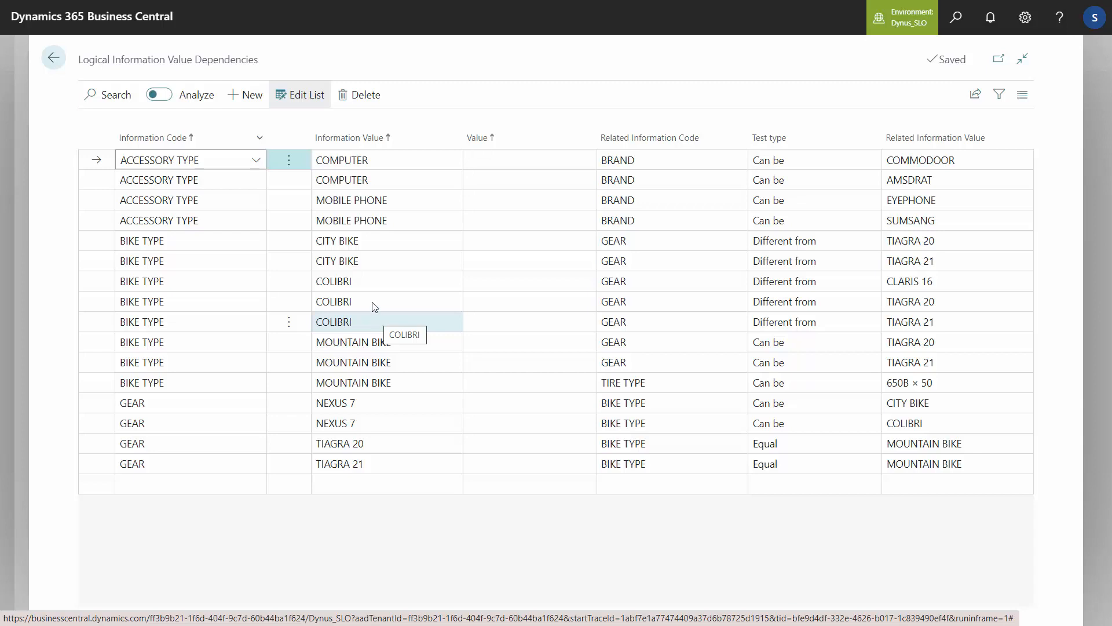
# Step: Review the BIKE TYPE COLIBRI dependency on GEAR CLARIS 16, including its test type options, and return to the Information Code List
pyautogui.click(198, 284)
pyautogui.click(374, 284)
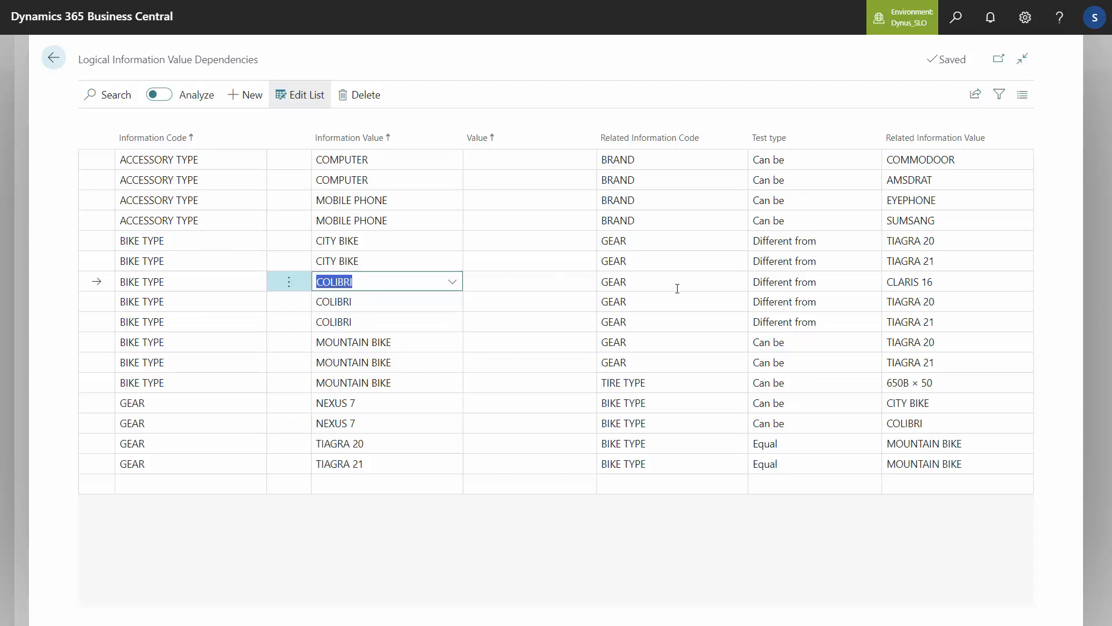
pyautogui.click(690, 286)
pyautogui.click(827, 287)
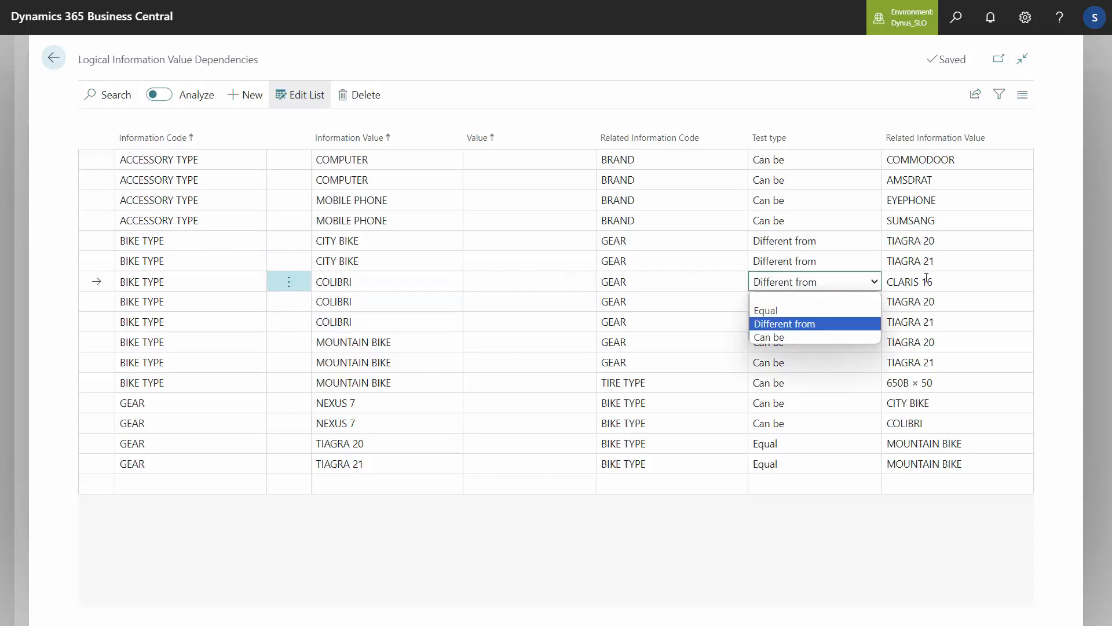
pyautogui.press('Tab')
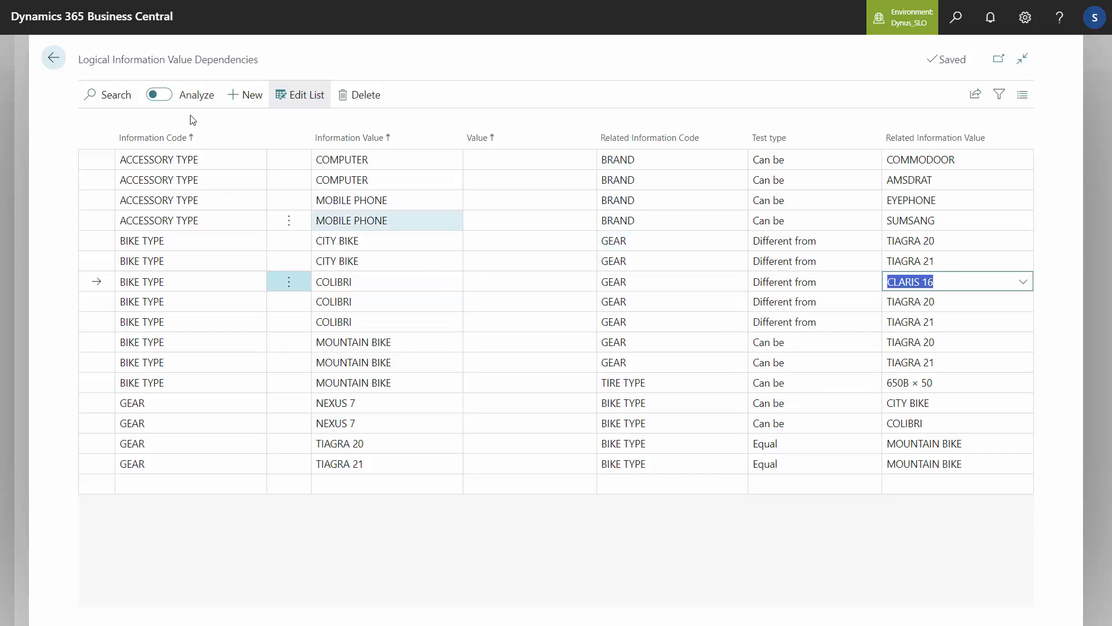
pyautogui.click(53, 61)
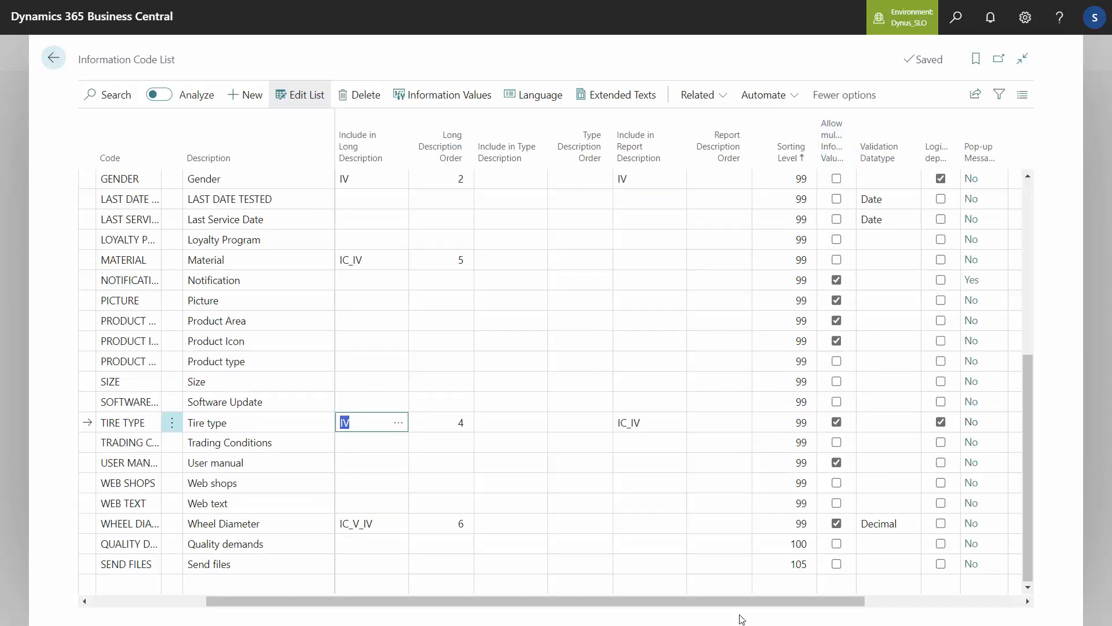
# Step: Review the pop-up message types set up for the Product Area and Notification codes, closing each window without changes
pyautogui.moveTo(745, 602); pyautogui.dragTo(979, 608)
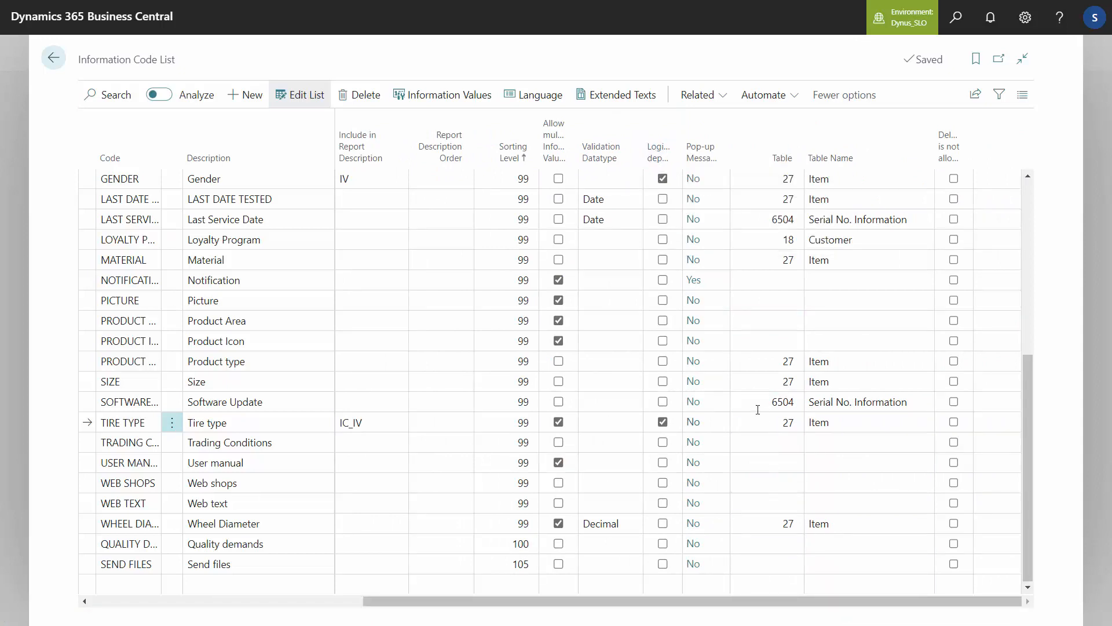
pyautogui.click(699, 324)
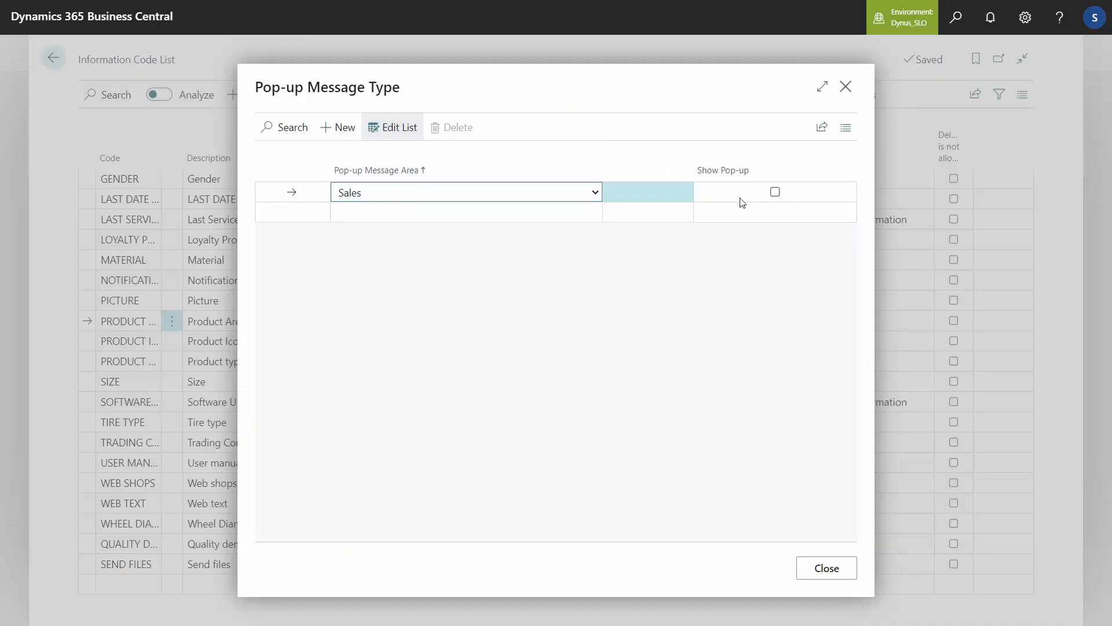
pyautogui.press('Escape')
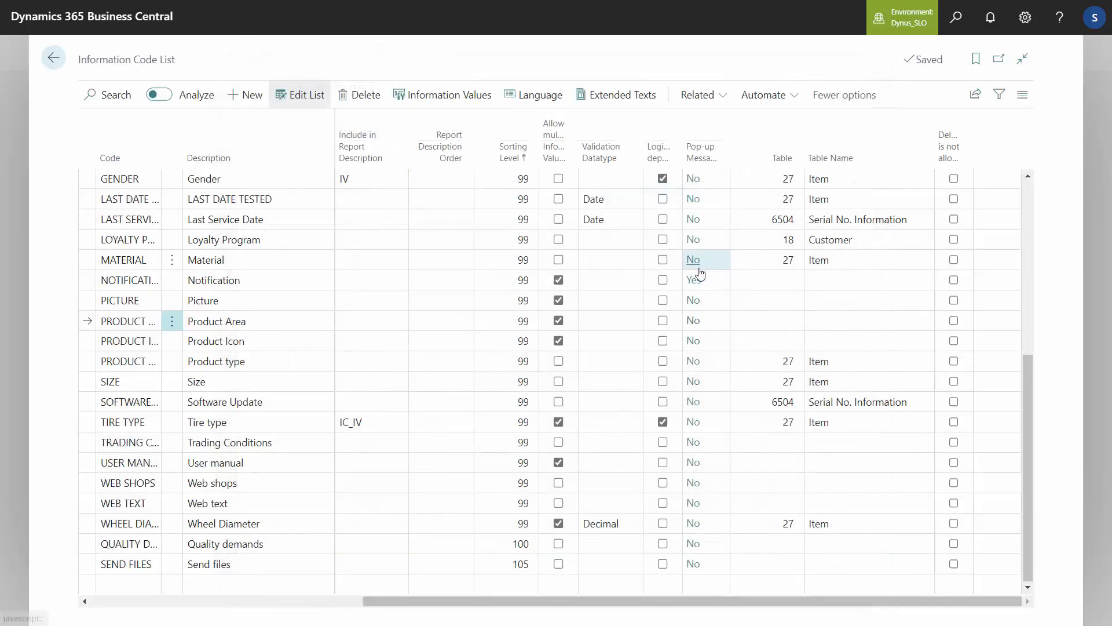
pyautogui.click(695, 281)
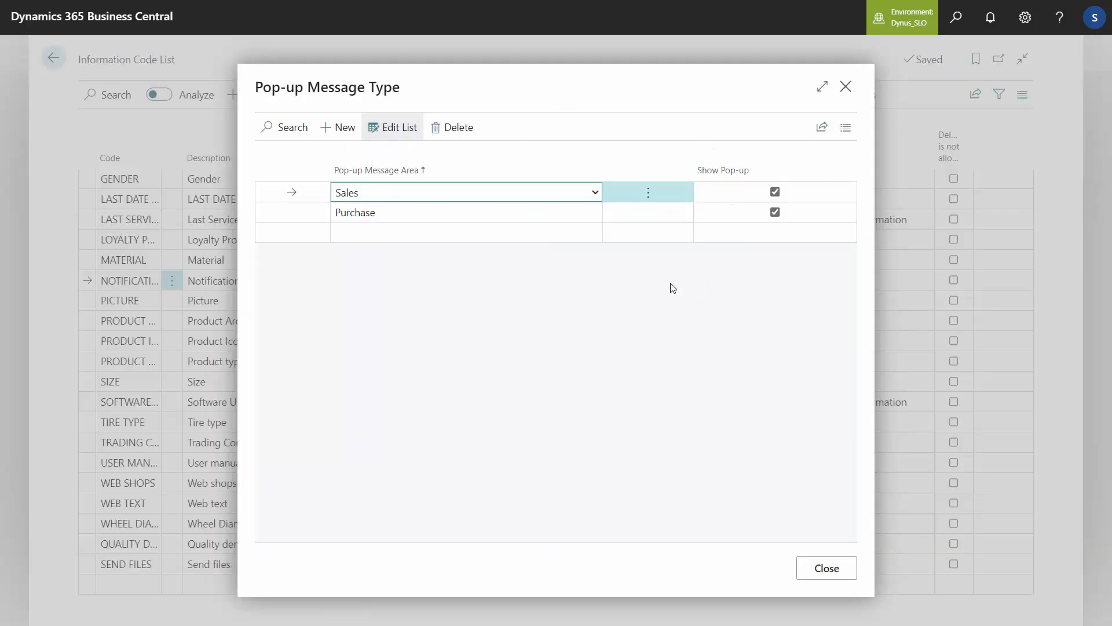
pyautogui.click(831, 571)
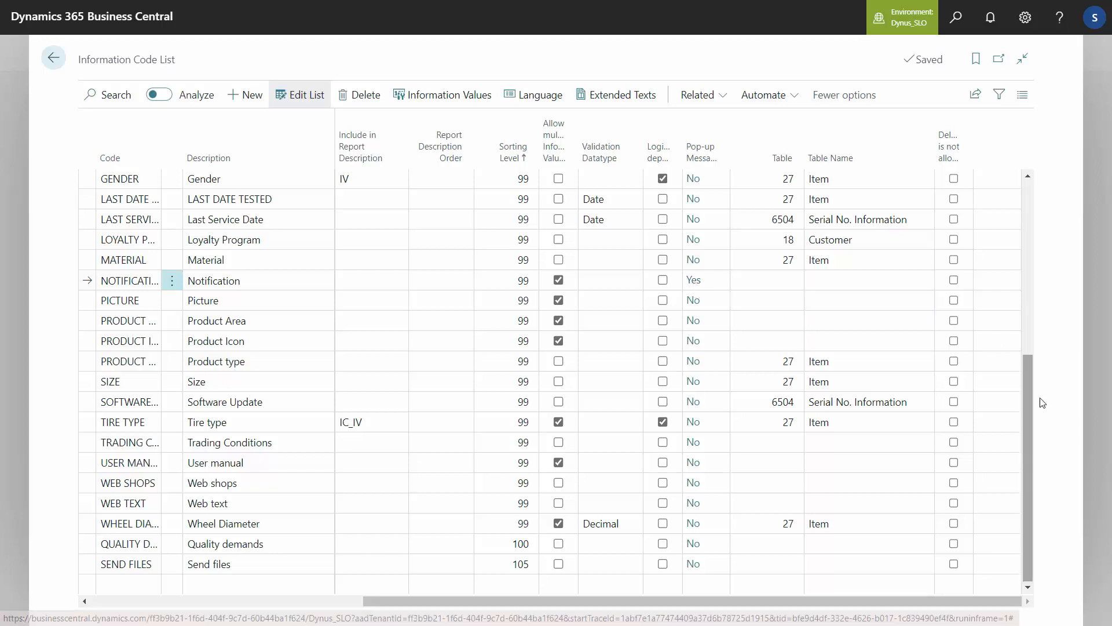
# Step: Examine the table assignments of the Material, Loyalty Program and Last Service Date codes
pyautogui.scroll(3, 1023, 381)
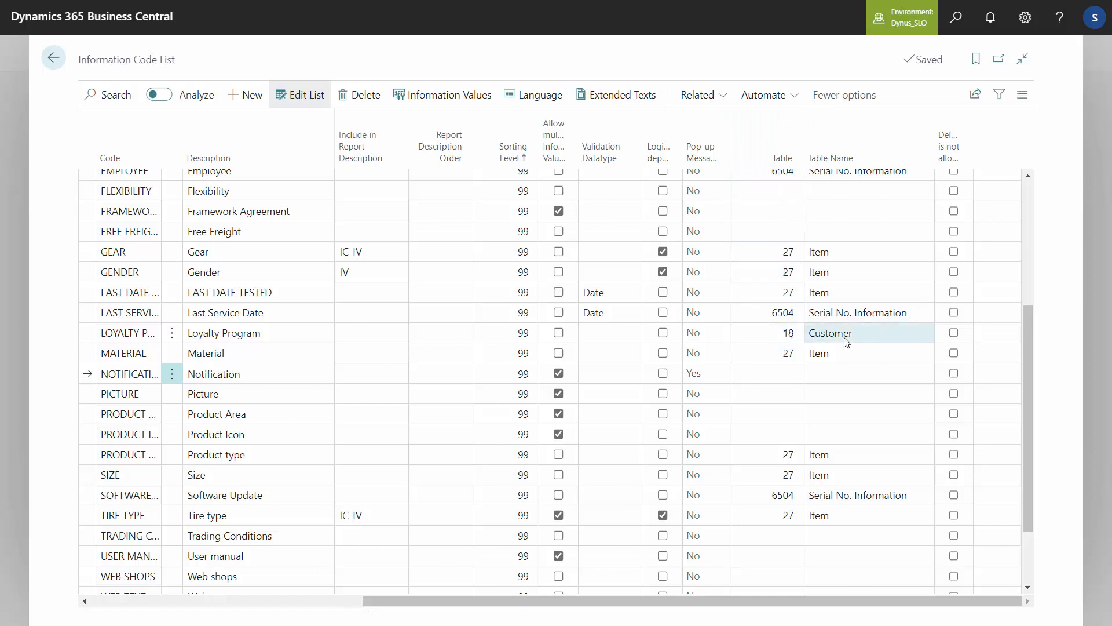
pyautogui.click(786, 358)
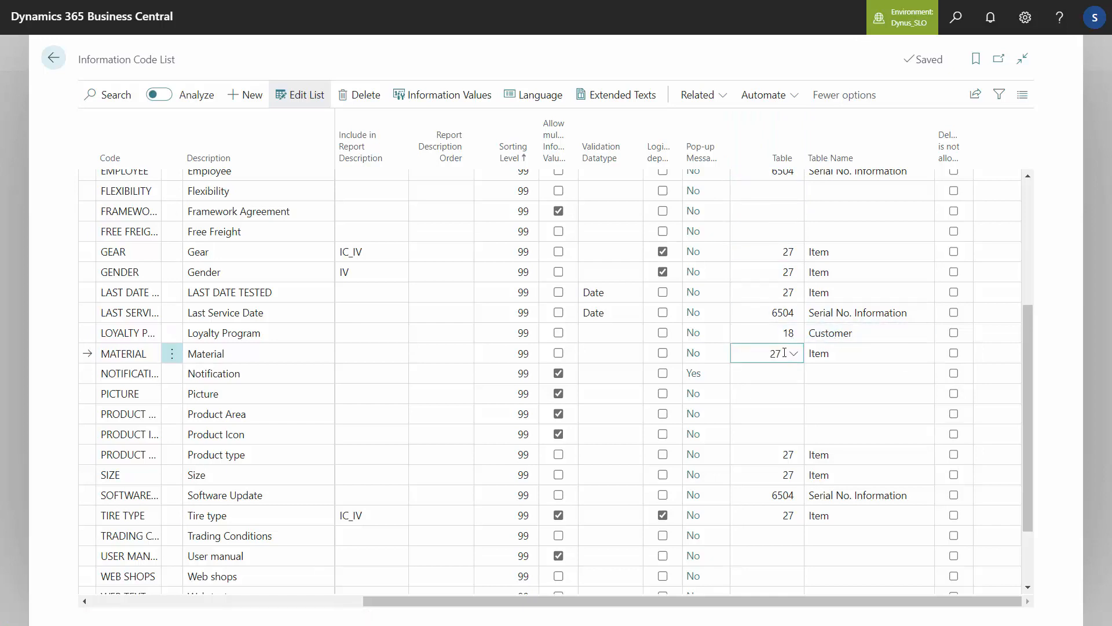
pyautogui.moveTo(789, 355); pyautogui.dragTo(769, 355)
pyautogui.click(771, 339)
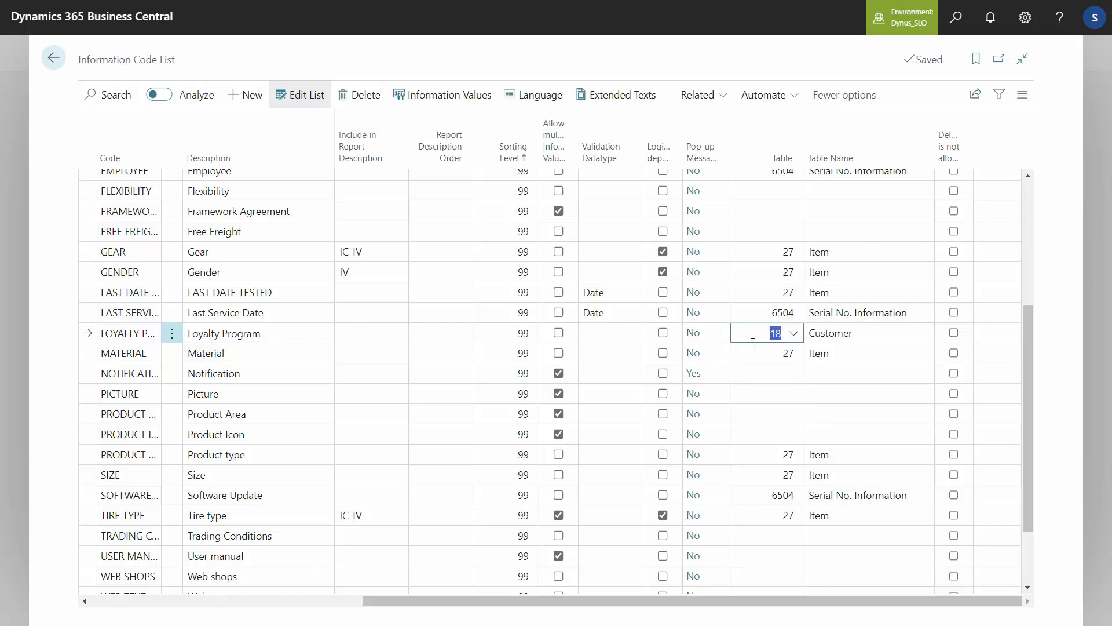
pyautogui.click(786, 315)
pyautogui.click(792, 314)
pyautogui.click(844, 311)
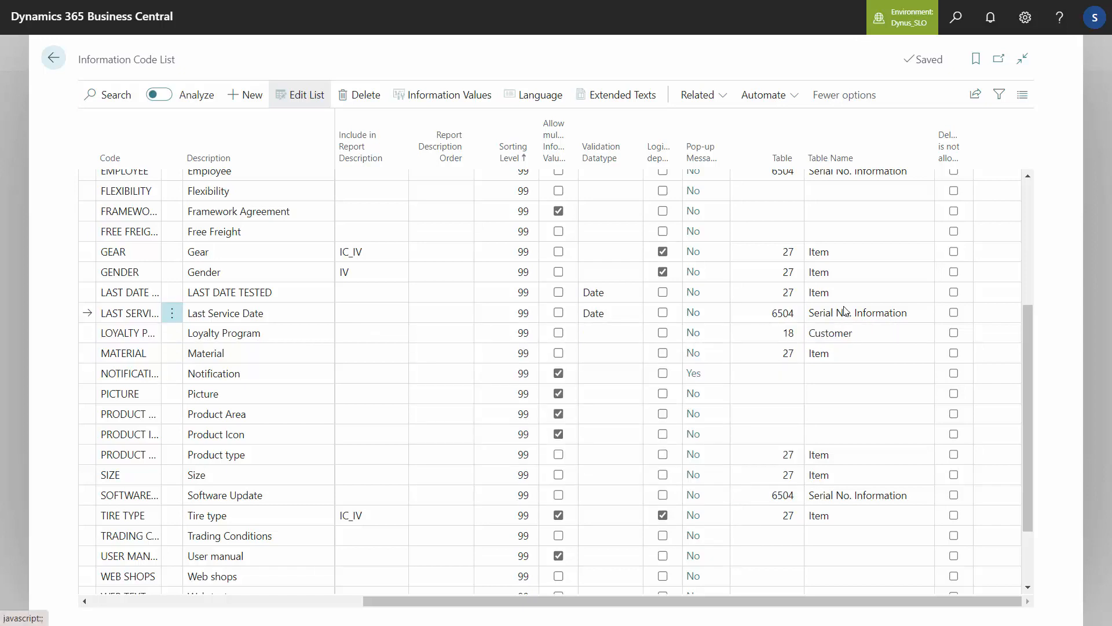
# Step: Compare the table assignments of the Notification and Material codes and check the Subtype column of the Material code
pyautogui.click(780, 378)
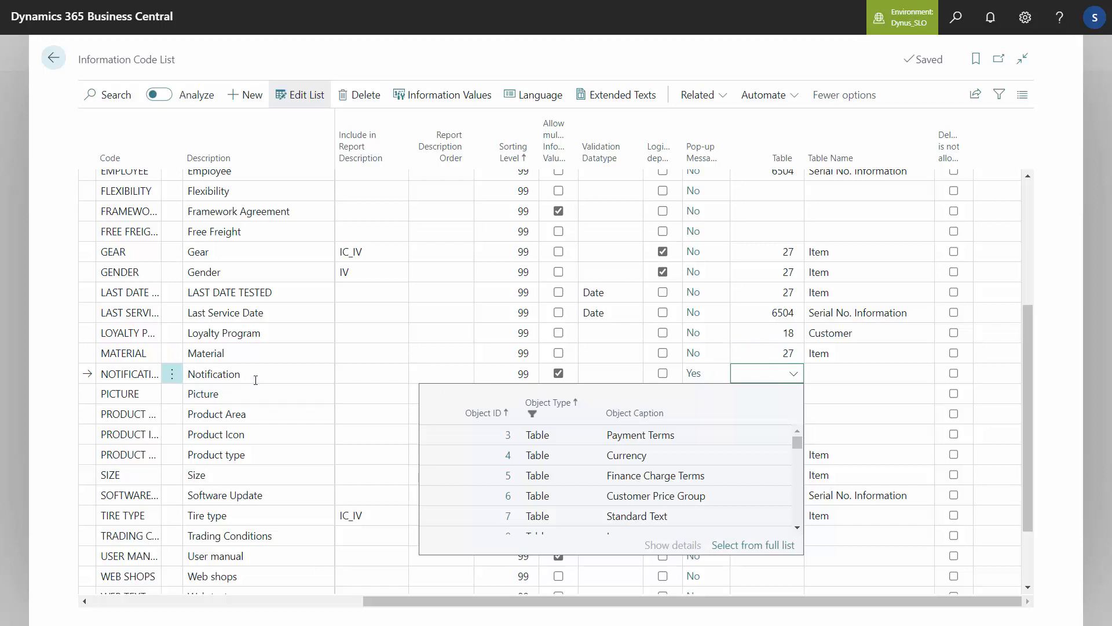
pyautogui.click(775, 355)
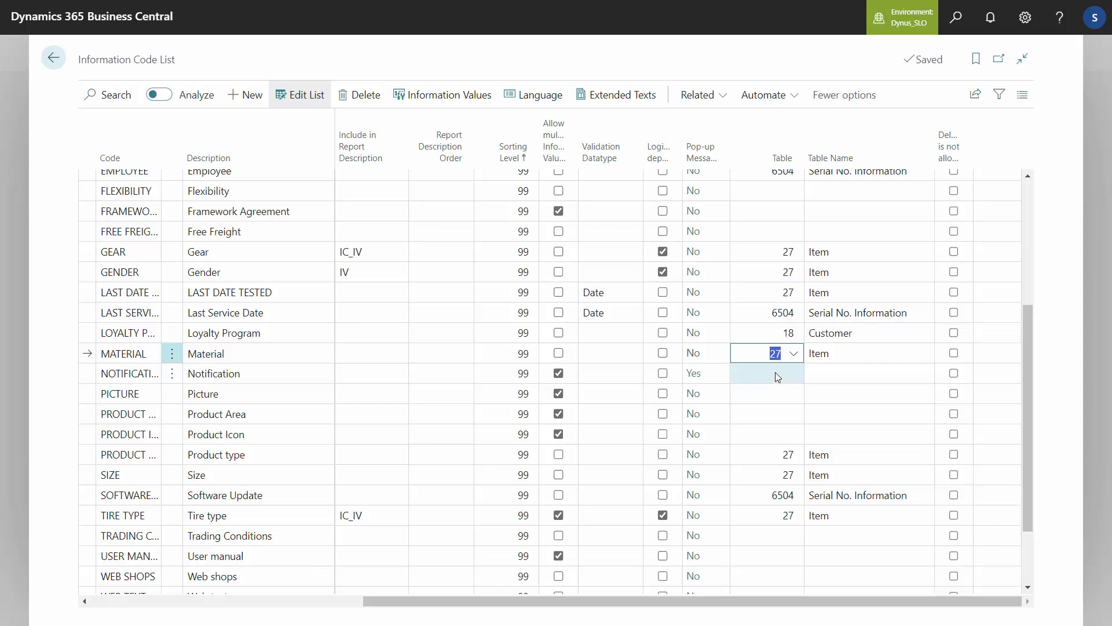
pyautogui.click(775, 371)
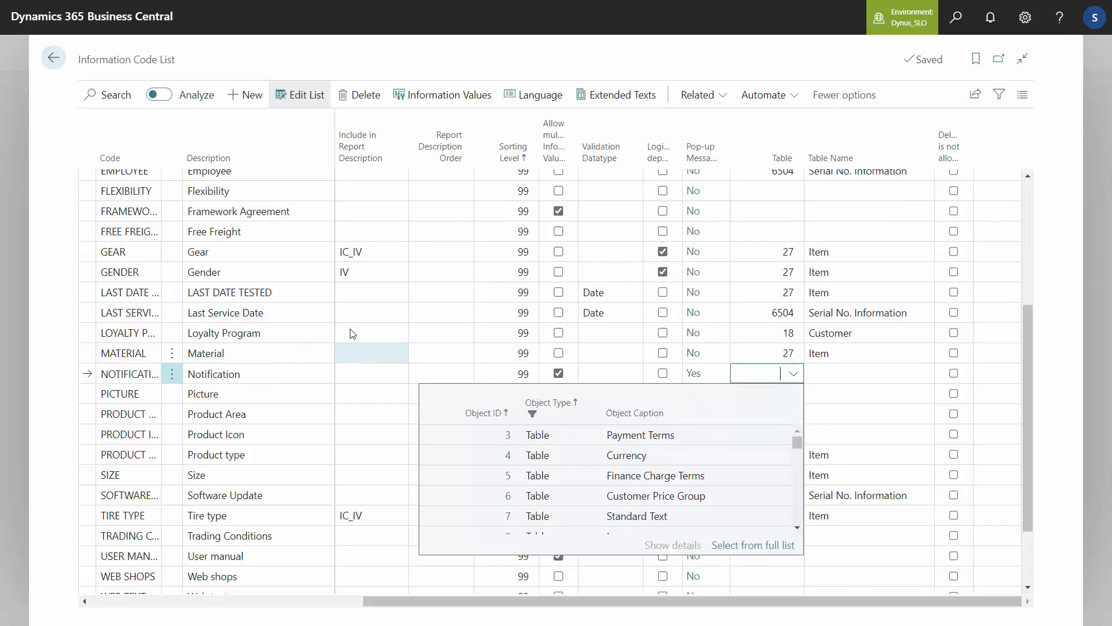
pyautogui.moveTo(662, 600); pyautogui.dragTo(348, 595)
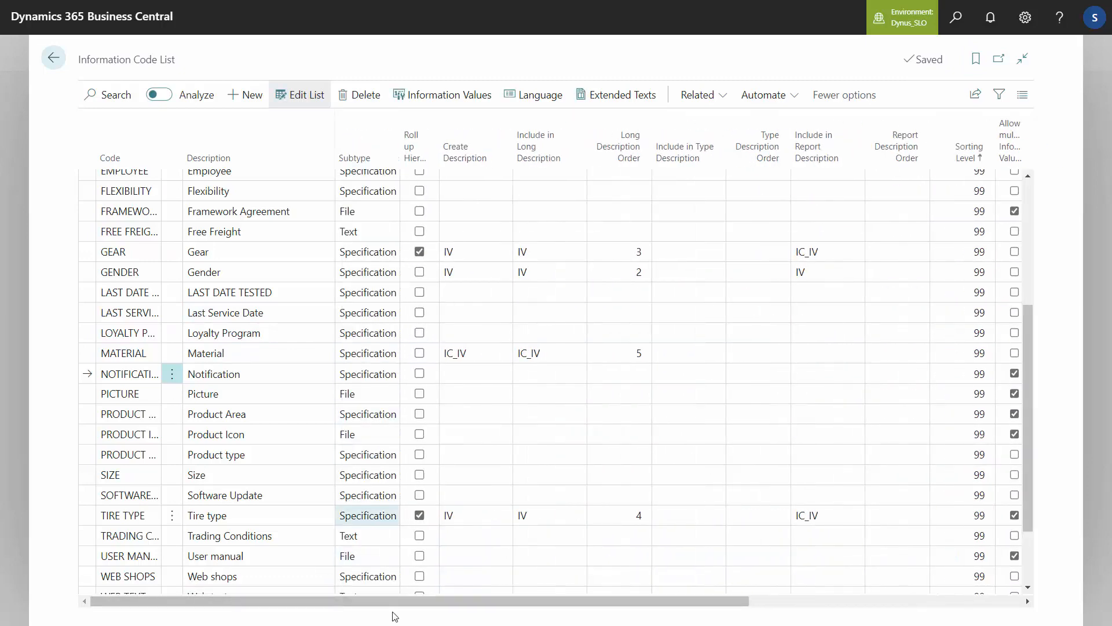
pyautogui.click(373, 355)
pyautogui.moveTo(374, 613); pyautogui.dragTo(770, 621)
pyautogui.click(774, 353)
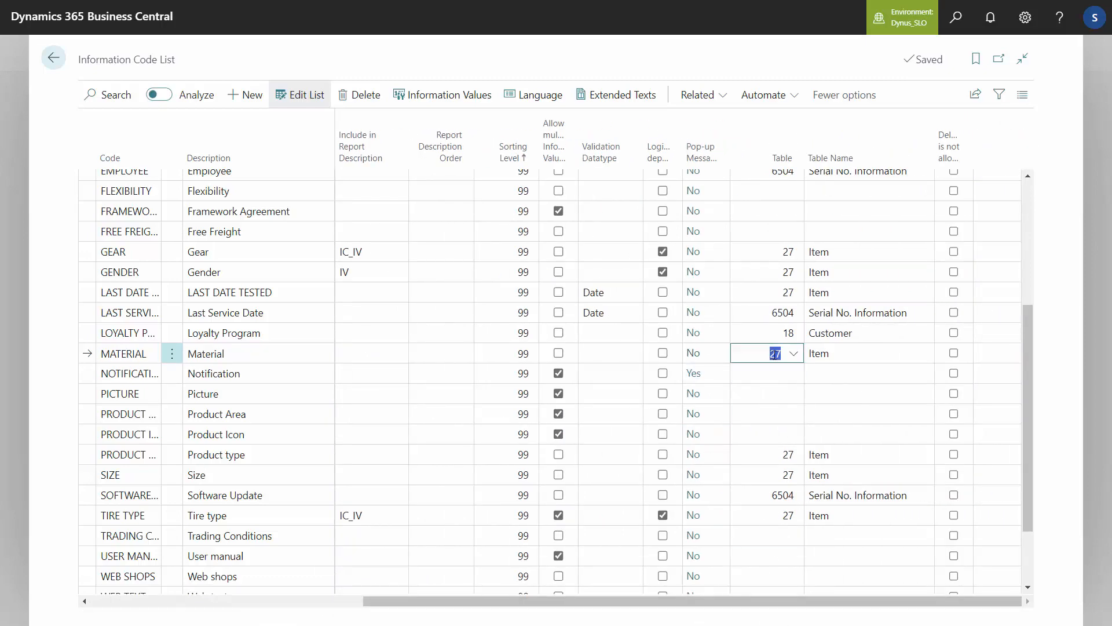
# Step: Search for "item", open the Items list and open the information setup of item 1000 City Bike
pyautogui.click(957, 19)
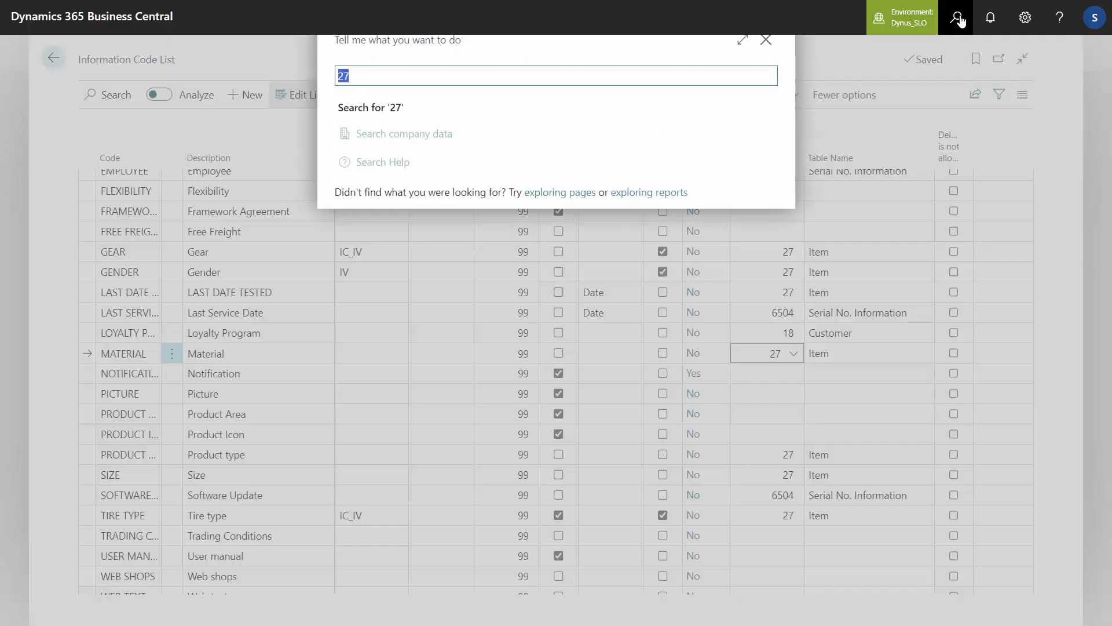
pyautogui.write('item')
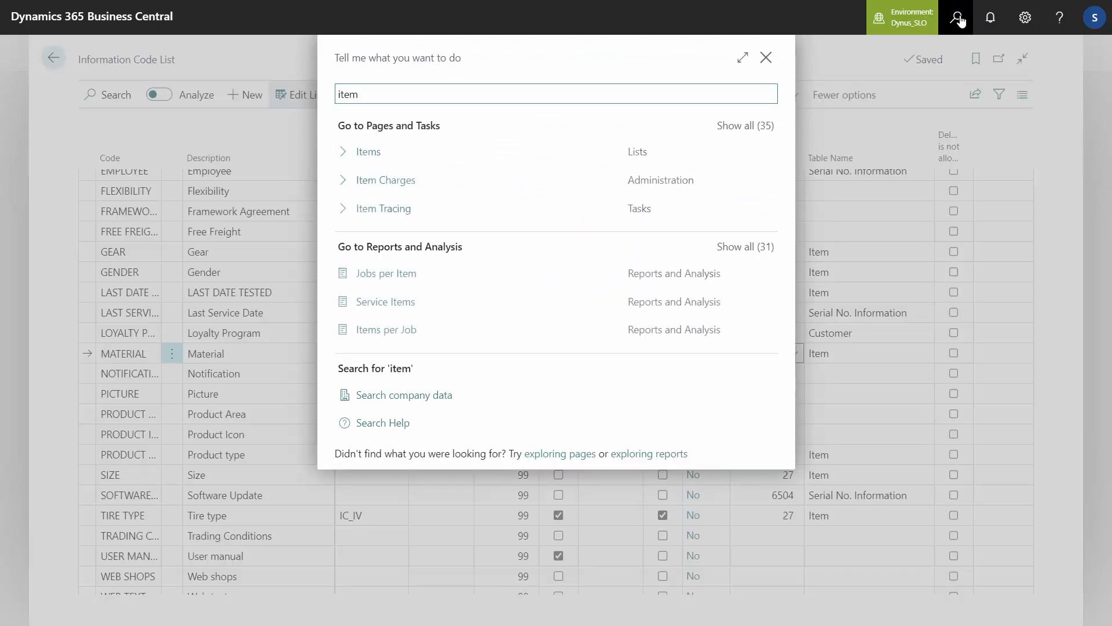
pyautogui.click(363, 149)
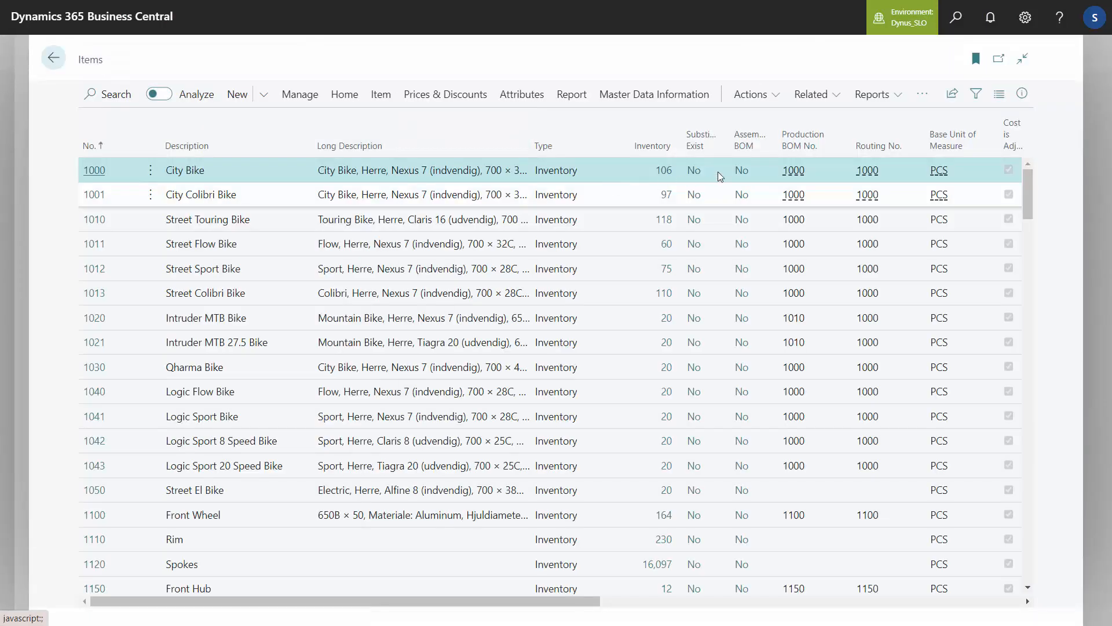
pyautogui.click(660, 96)
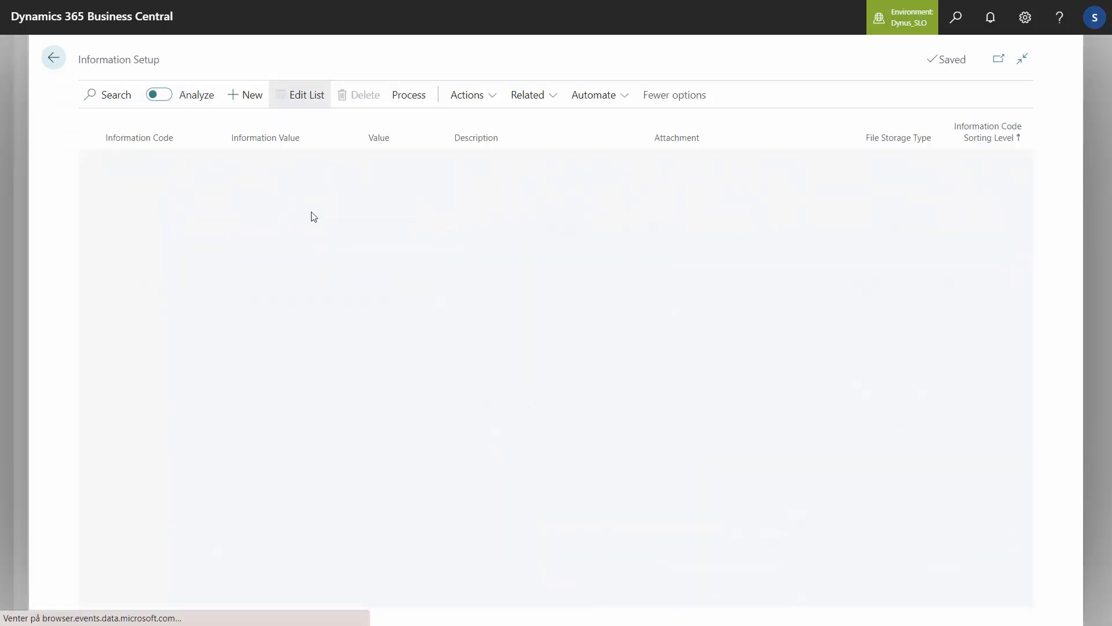
# Step: Look up the selectable information codes on a new line, review their table assignments and return to the Information Code List without choosing one
pyautogui.click(184, 342)
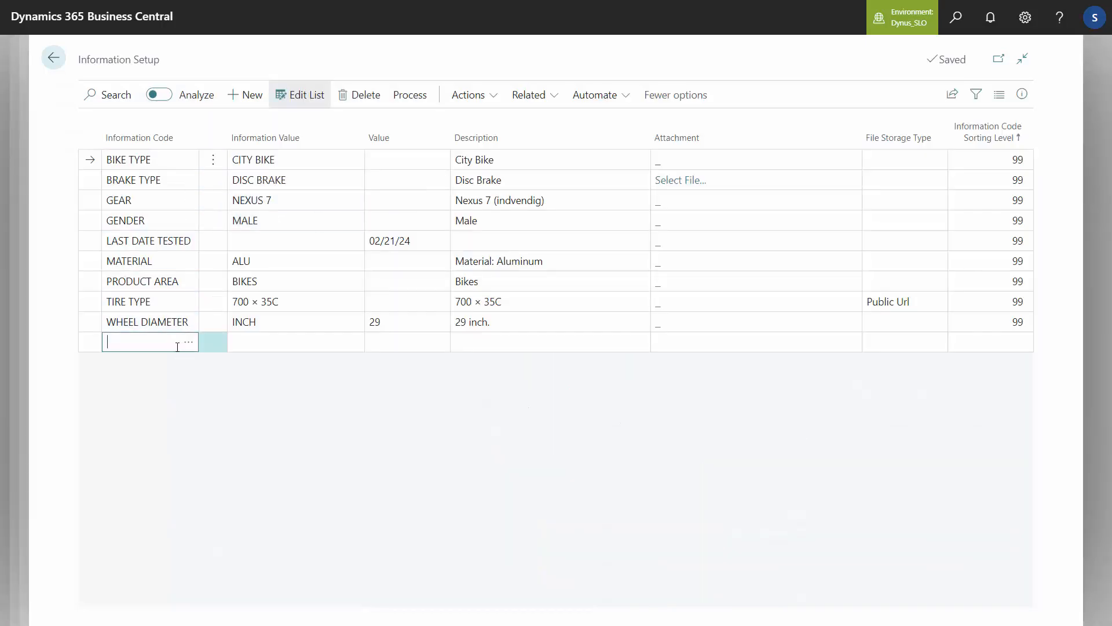
pyautogui.click(187, 347)
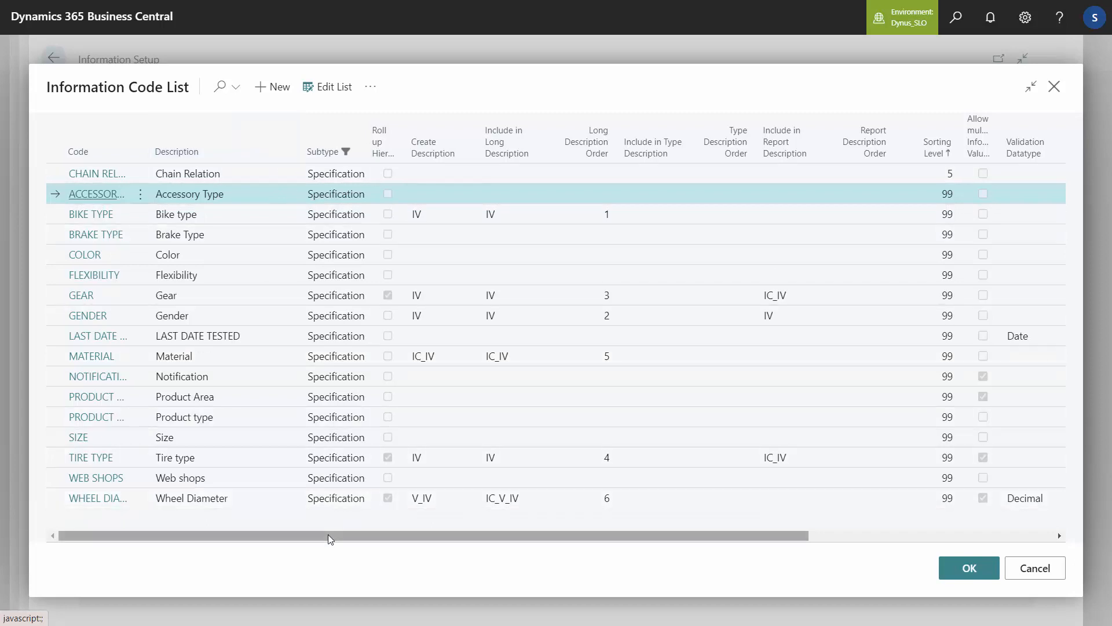
pyautogui.moveTo(328, 535); pyautogui.dragTo(680, 539)
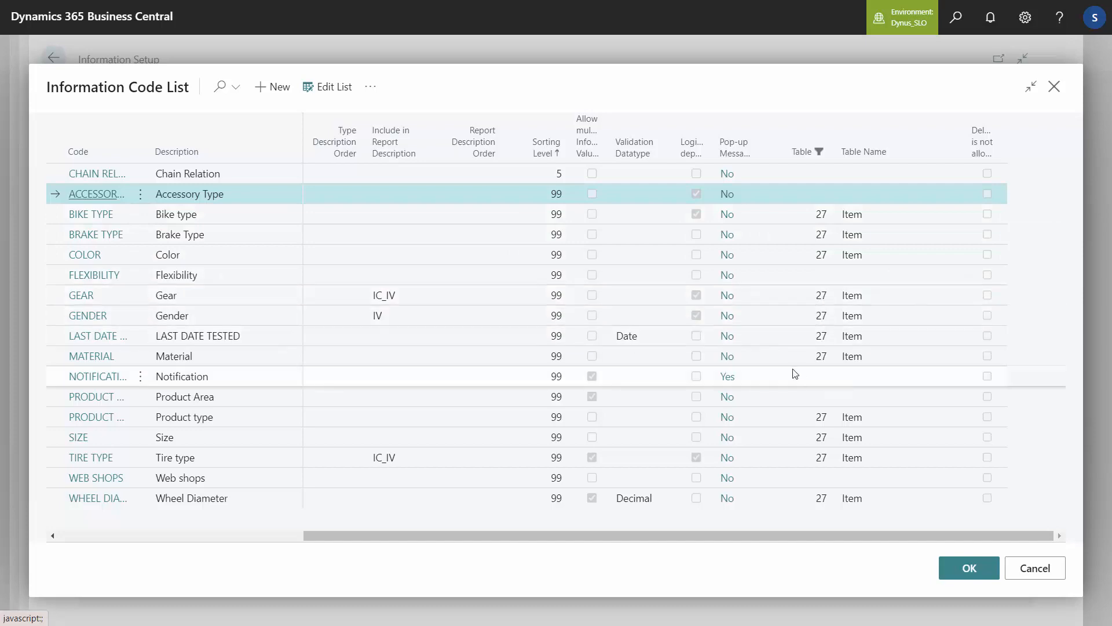
pyautogui.press('Escape')
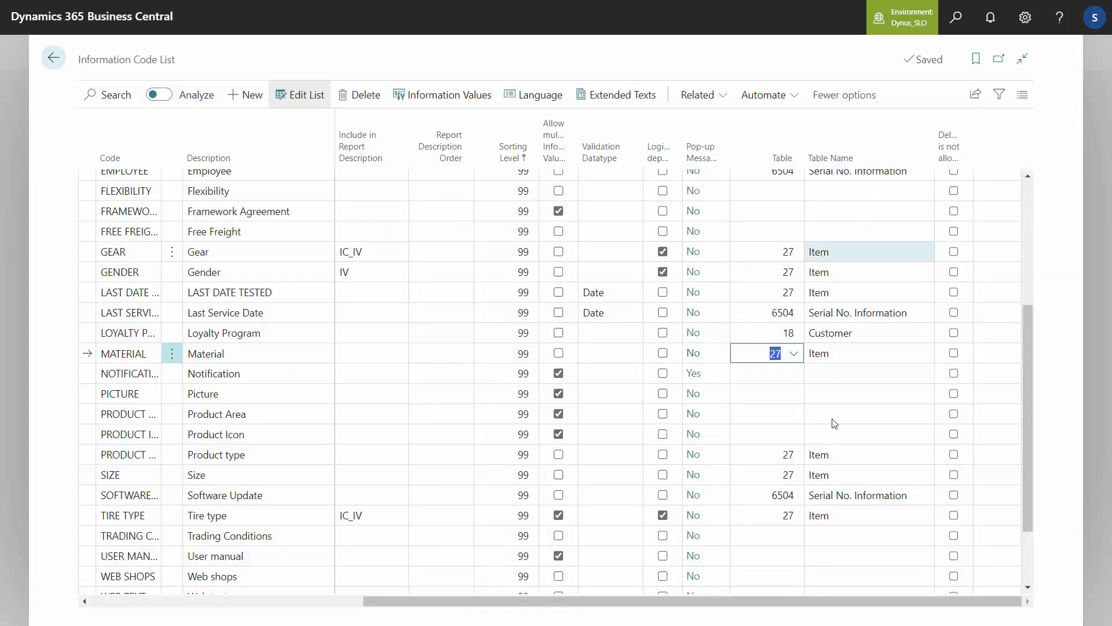
# Step: Examine the description of the Delete is not allowed field in the Information Code List
pyautogui.moveTo(857, 600); pyautogui.dragTo(905, 603)
pyautogui.moveTo(951, 152)
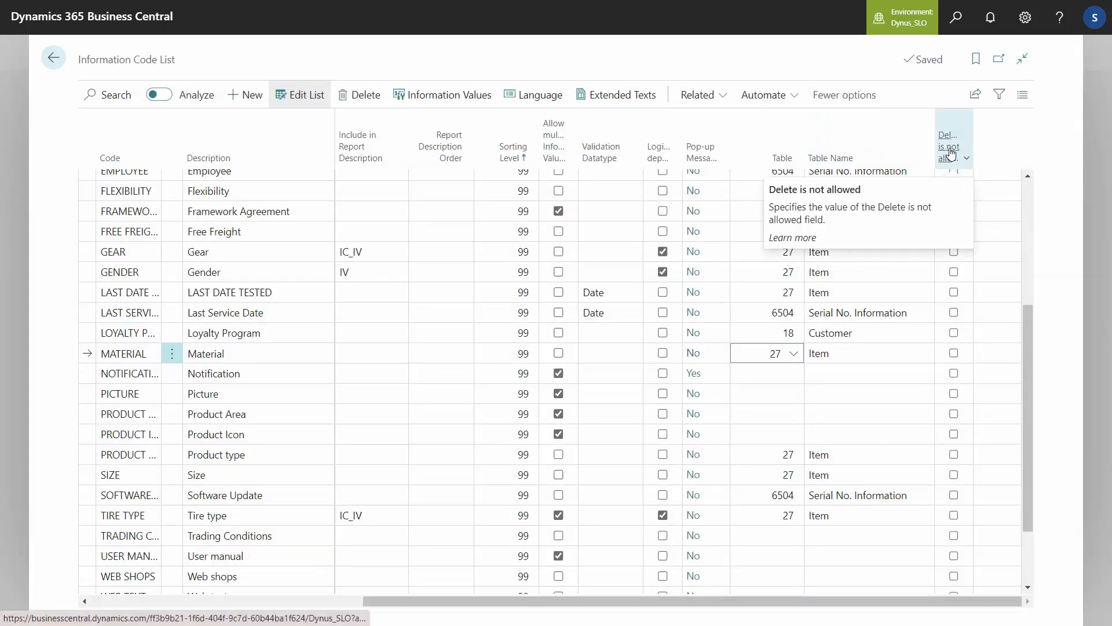